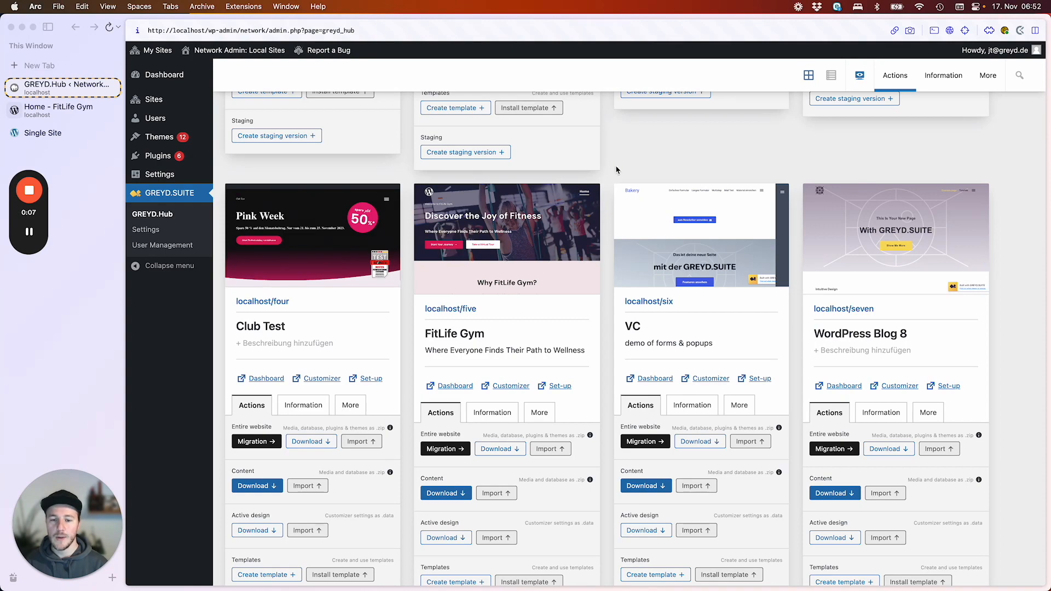
- Look through the FitLife Gym homepage at localhost/five, from the hero section down to the lower sections
left_click(44, 113)
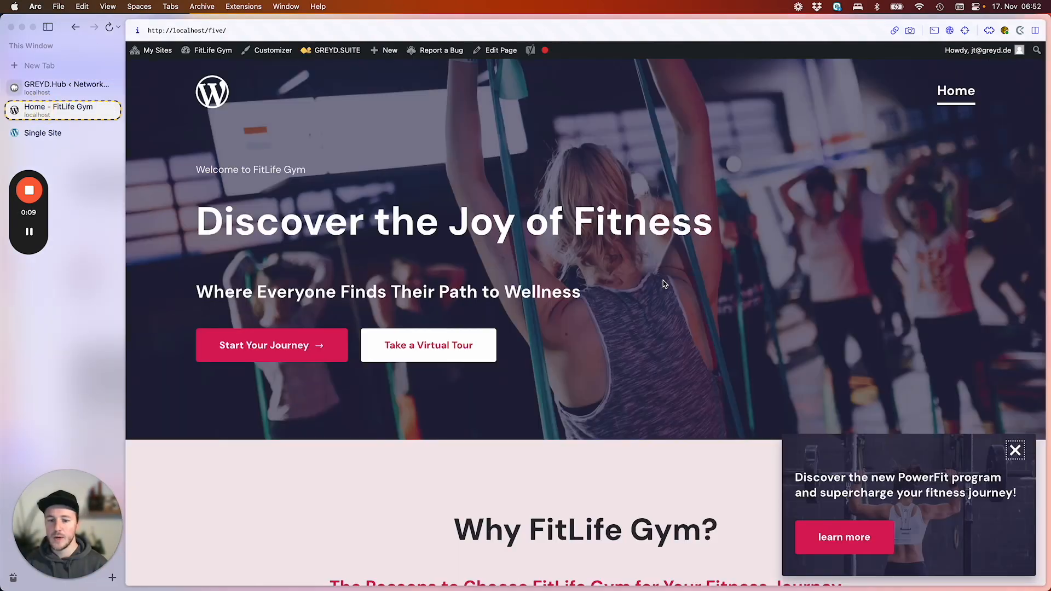
scroll(652, 310, "down", 7)
scroll(531, 329, "up", 6)
scroll(529, 355, "down", 9)
scroll(533, 357, "down", 13)
scroll(539, 356, "up", 7)
left_click_drag(524, 290, 574, 327)
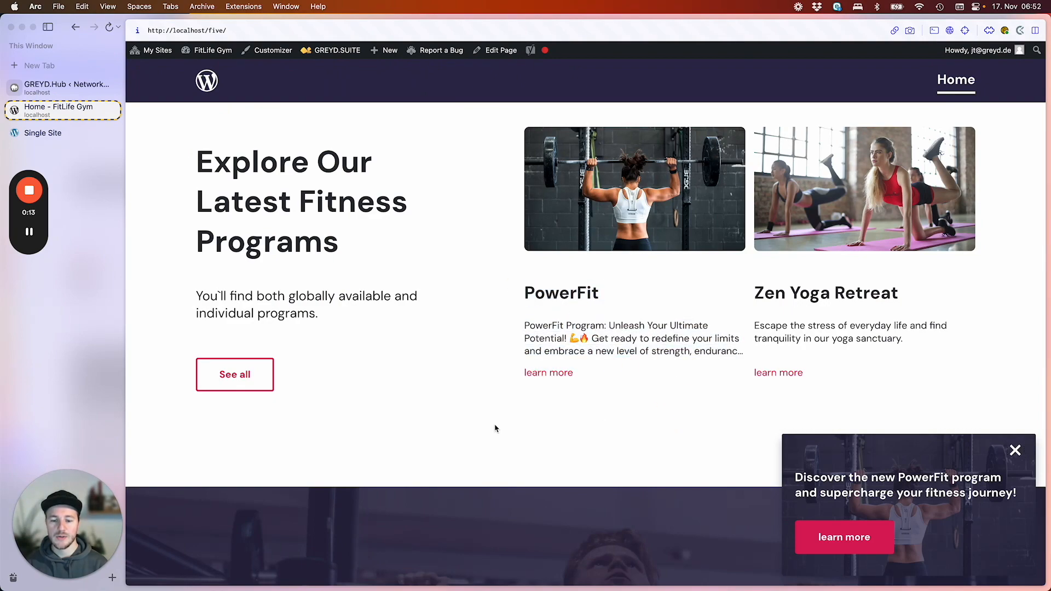
scroll(497, 416, "down", 9)
scroll(572, 333, "down", 7)
scroll(569, 332, "down", 4)
scroll(575, 312, "up", 20)
scroll(562, 310, "up", 4)
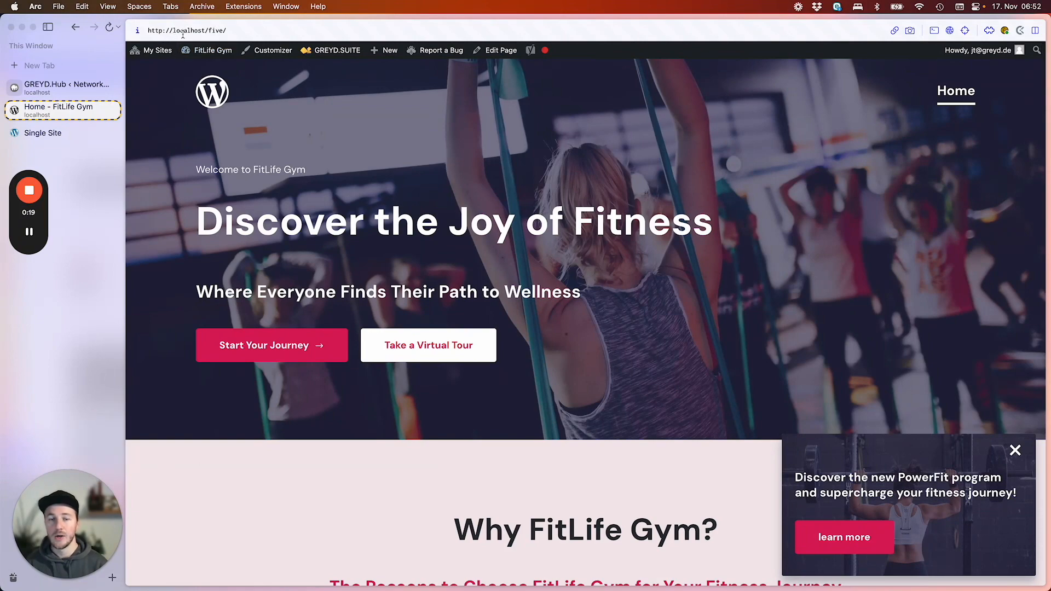
- Switch to the Single Site homepage and look over its default content
left_click(74, 133)
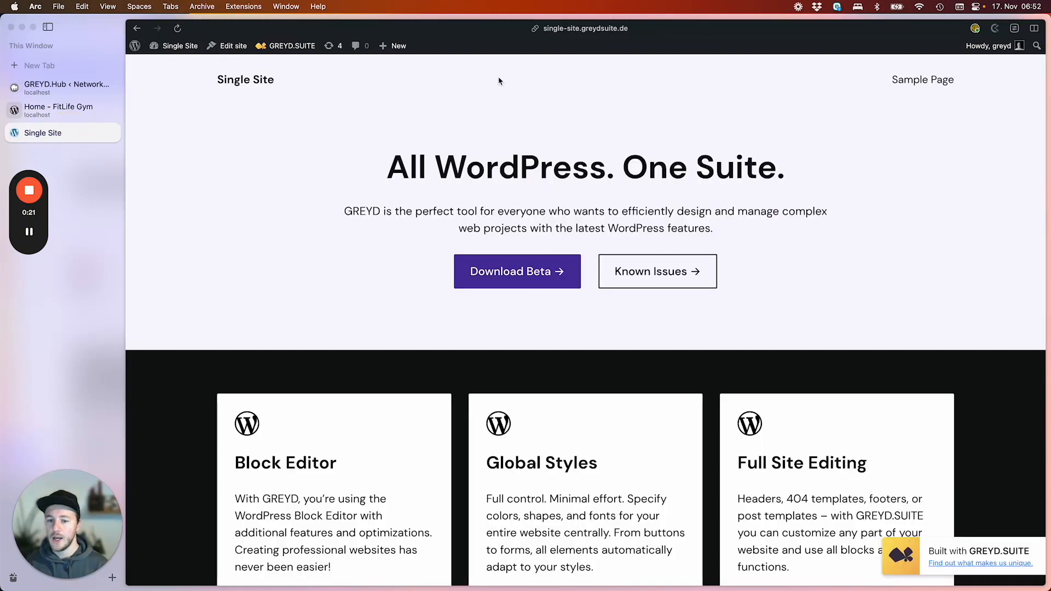
scroll(371, 244, "down", 5)
scroll(405, 235, "up", 5)
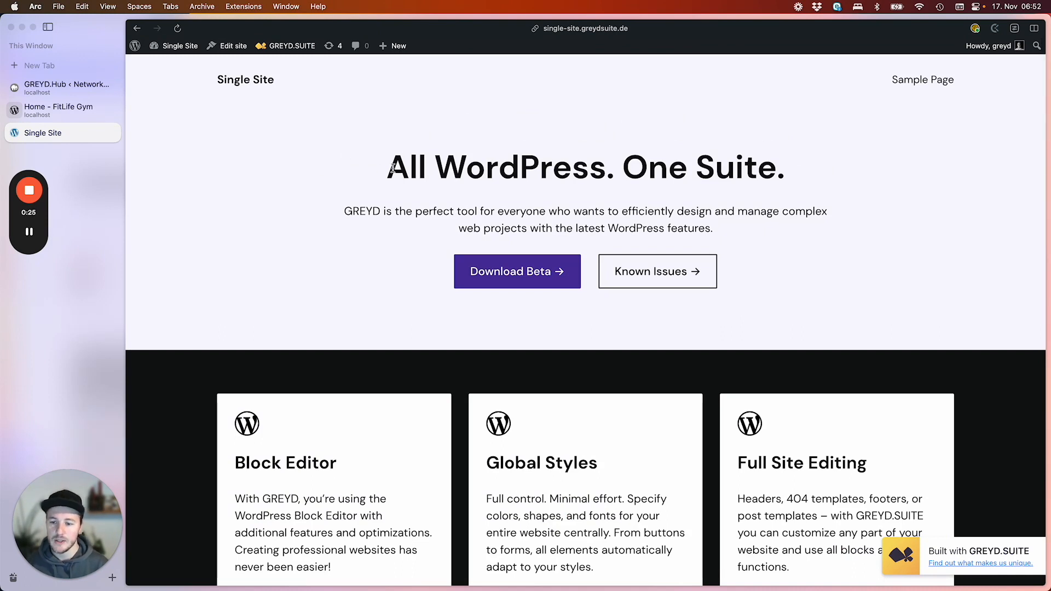
left_click_drag(791, 170, 265, 169)
left_click(239, 223)
scroll(458, 257, "down", 2)
scroll(458, 258, "up", 2)
- Open the single site's GREYD.Hub and show the Actions for its website card
mouse_move(294, 46)
left_click(294, 136)
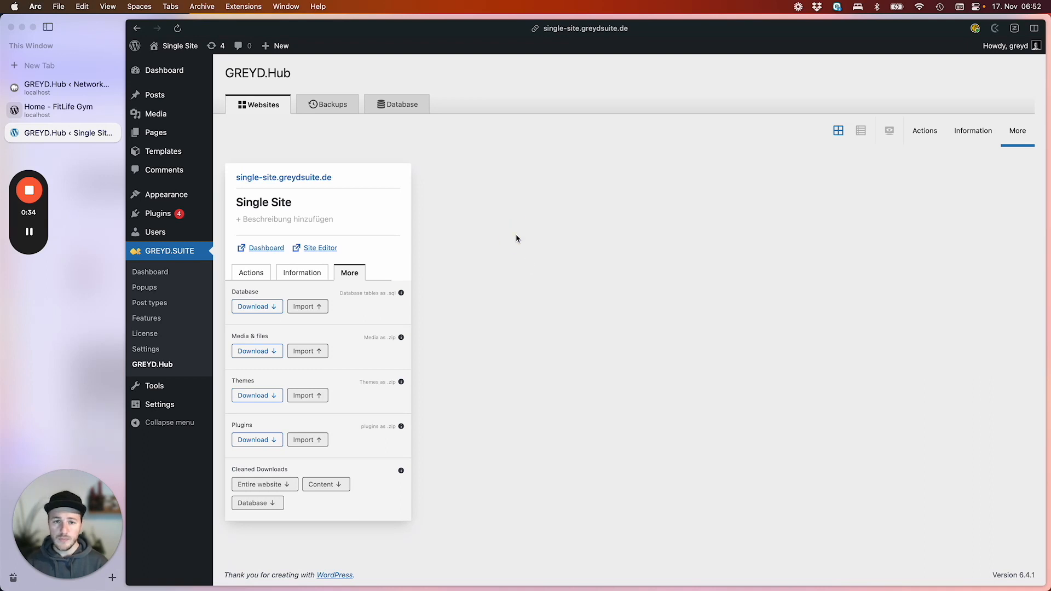
left_click(923, 134)
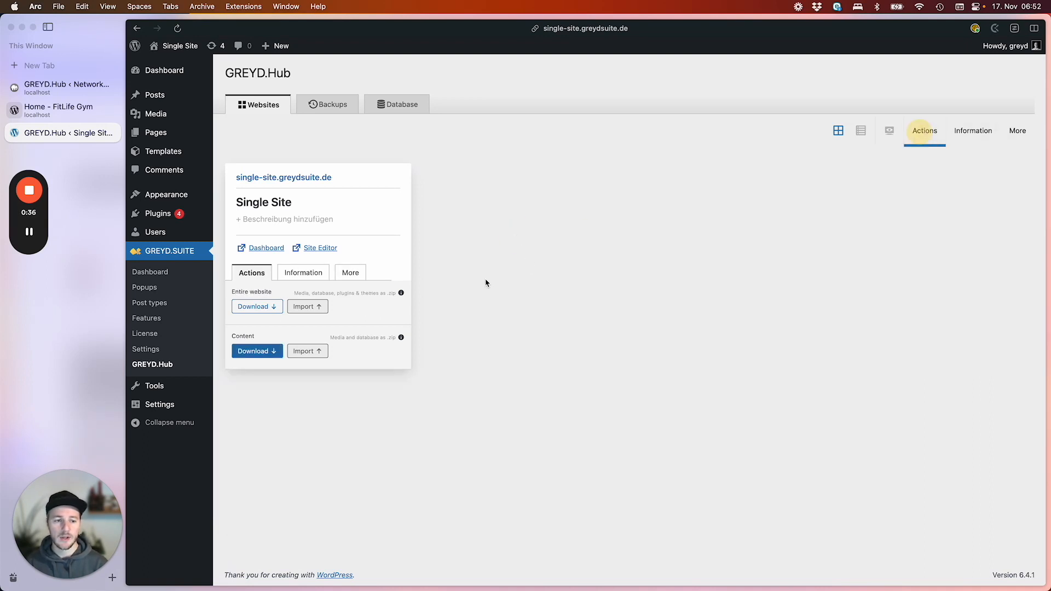
left_click(558, 264)
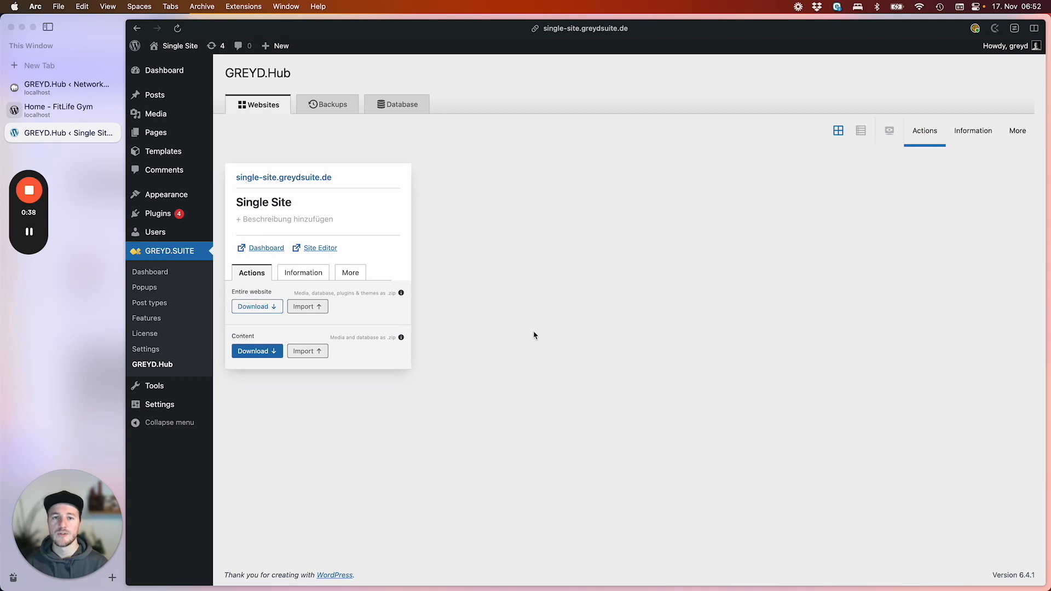
- Return to the network's GREYD.Hub and examine the FitLife Gym site's additional and standard download and import options
left_click(59, 87)
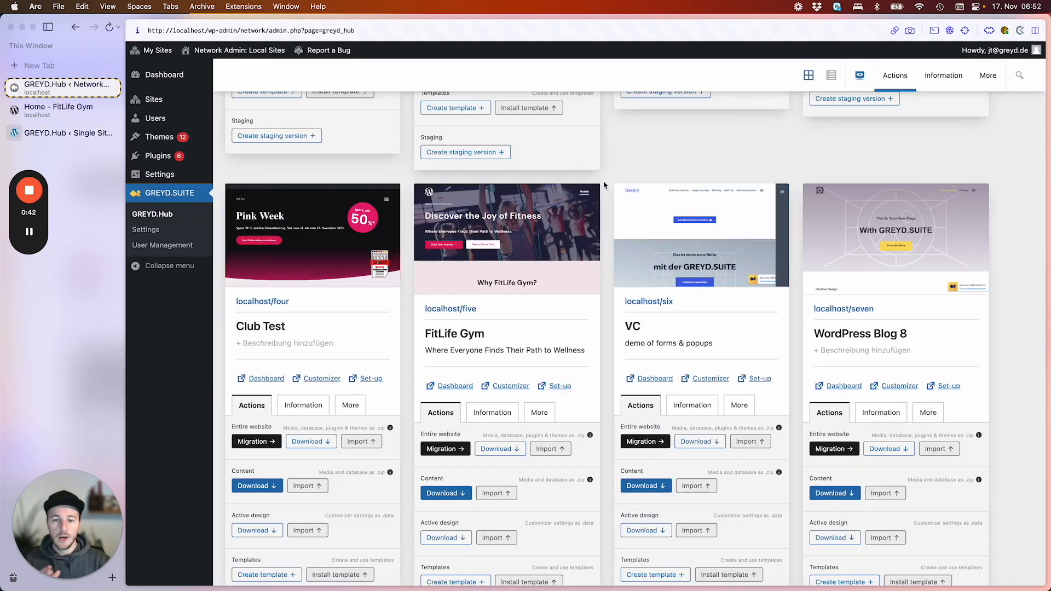
scroll(604, 185, "down", 3)
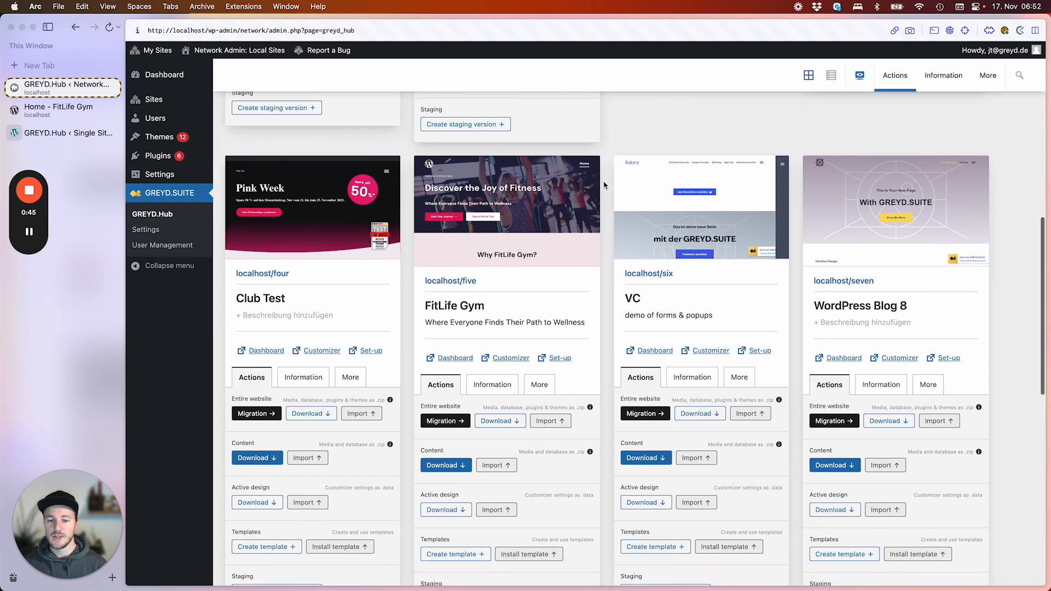
scroll(604, 185, "down", 1)
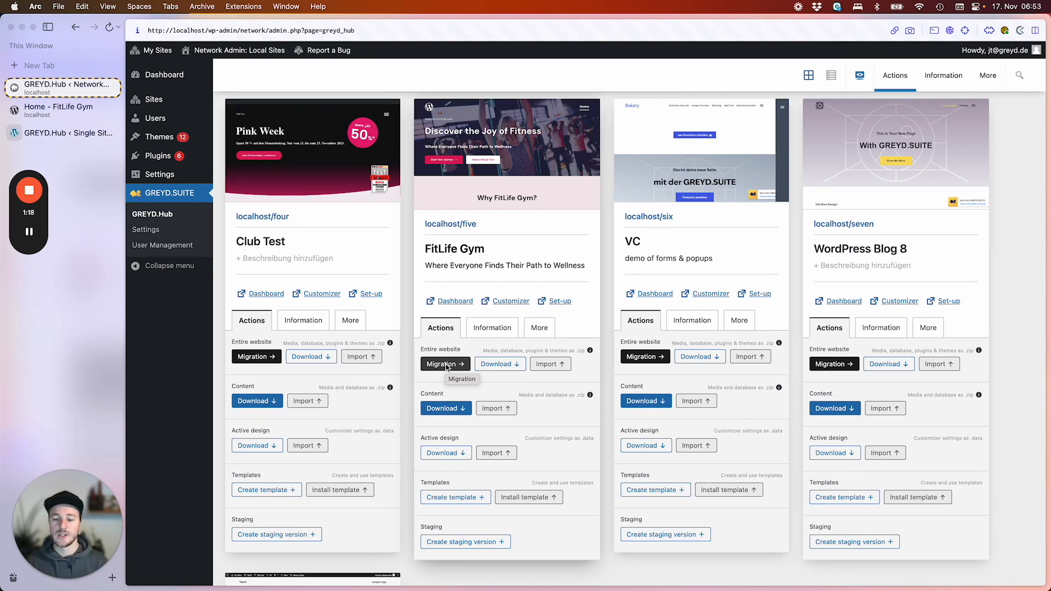
left_click(536, 329)
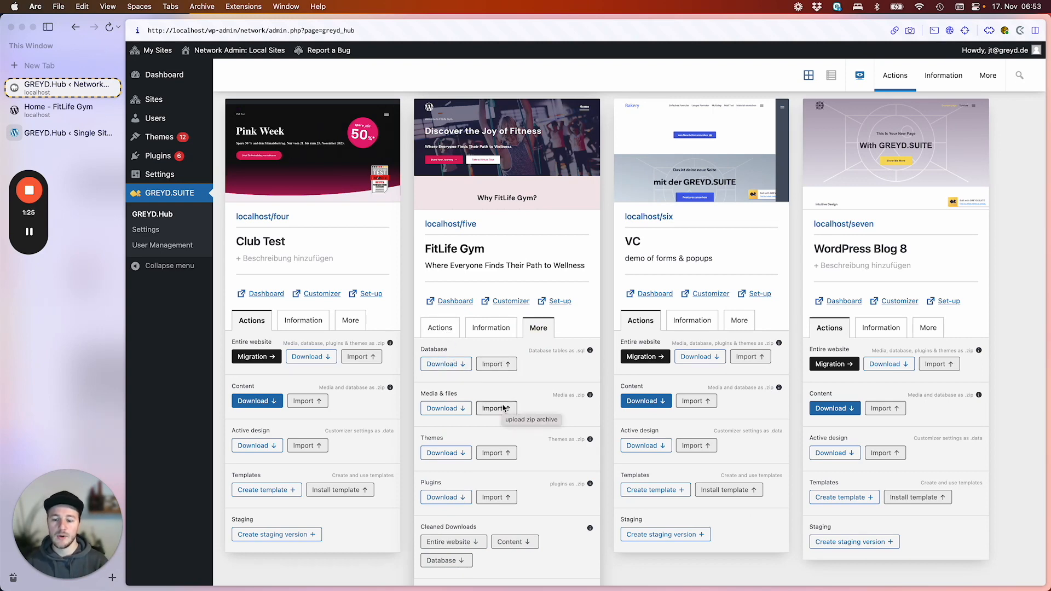
left_click(440, 327)
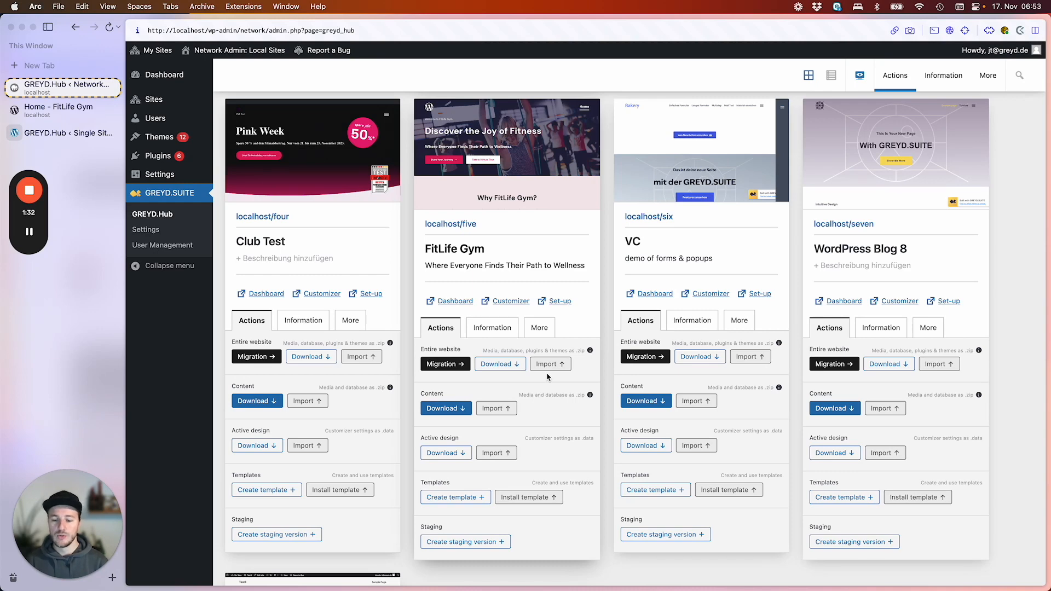
- Download the entire FitLife Gym website as a zip and turn off the website previews
left_click(507, 365)
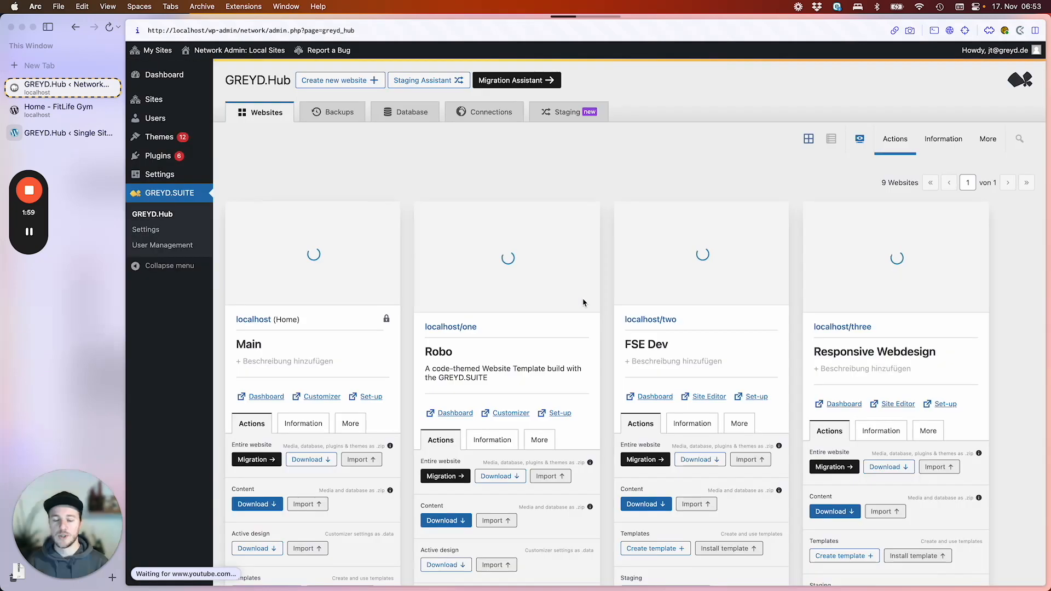
mouse_move(15, 565)
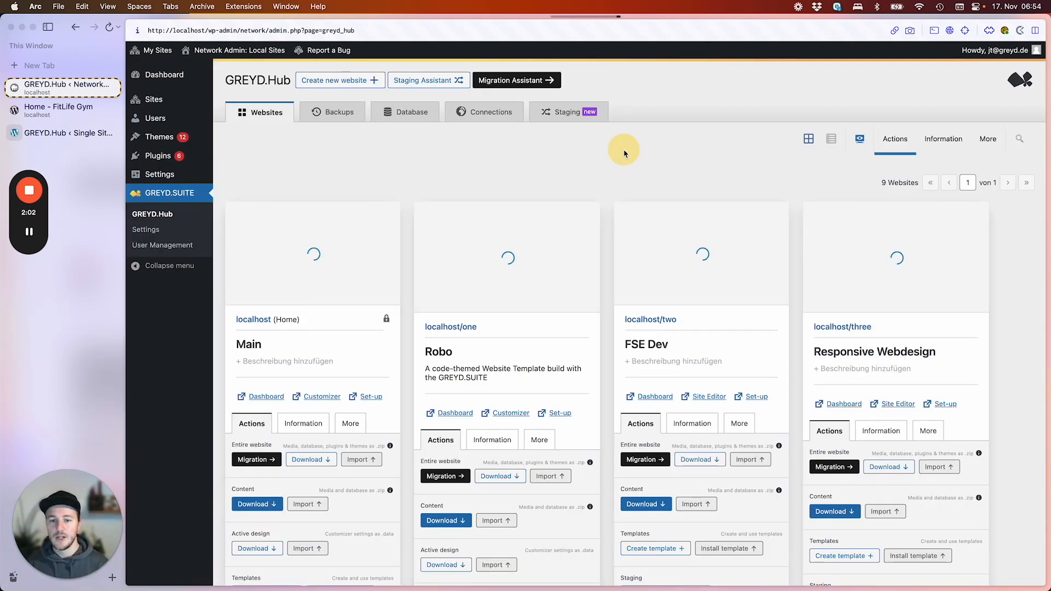
left_click(859, 140)
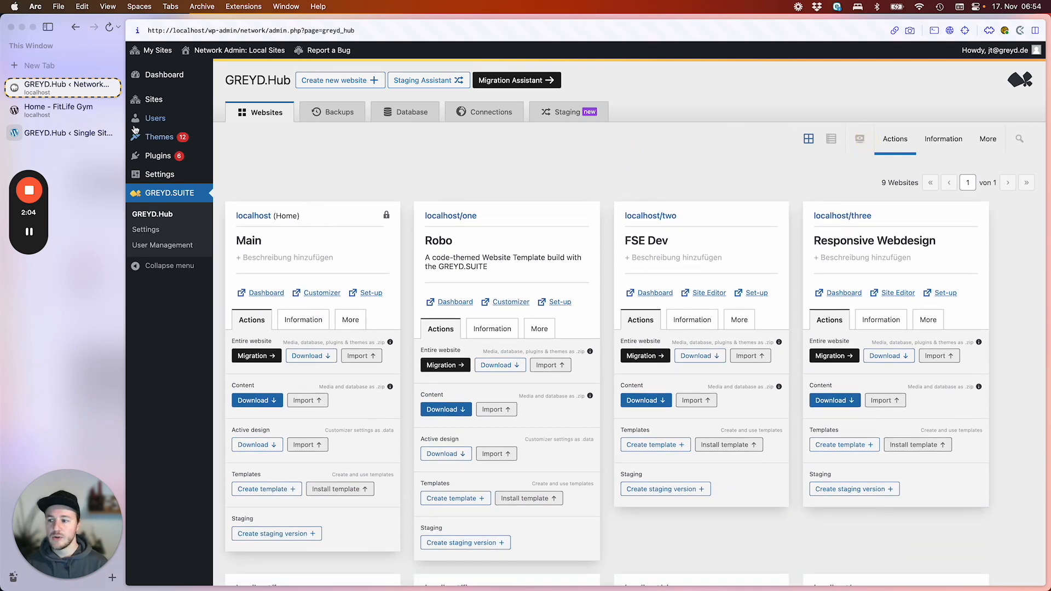
- Import the localhost-five zip ending in 231117 (1) from Downloads as the entire website on single-site.greydsuite.de
left_click(82, 133)
left_click(305, 307)
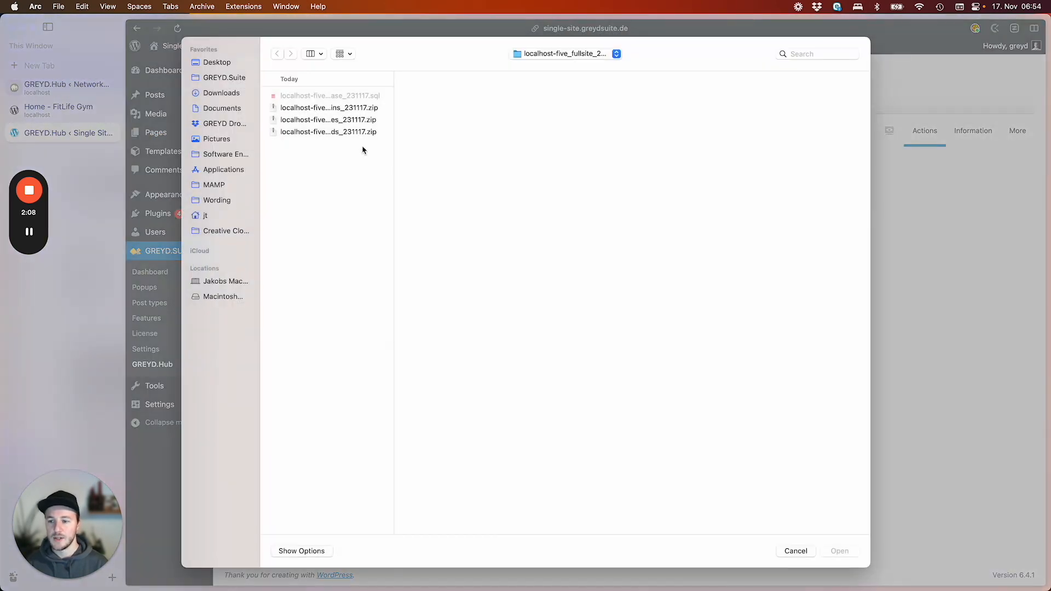
left_click(220, 94)
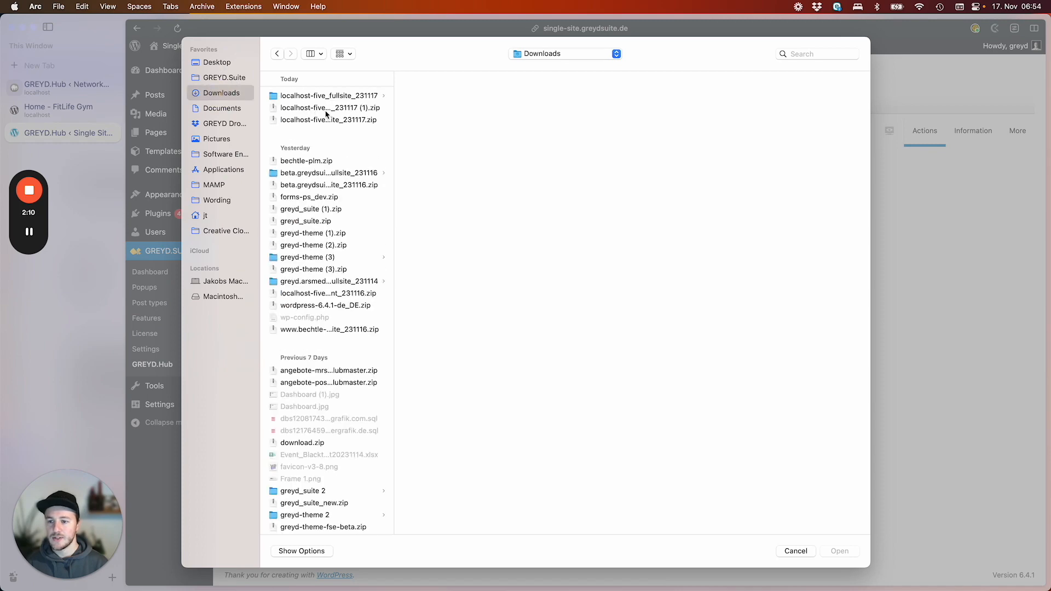
left_click(325, 109)
left_click(833, 551)
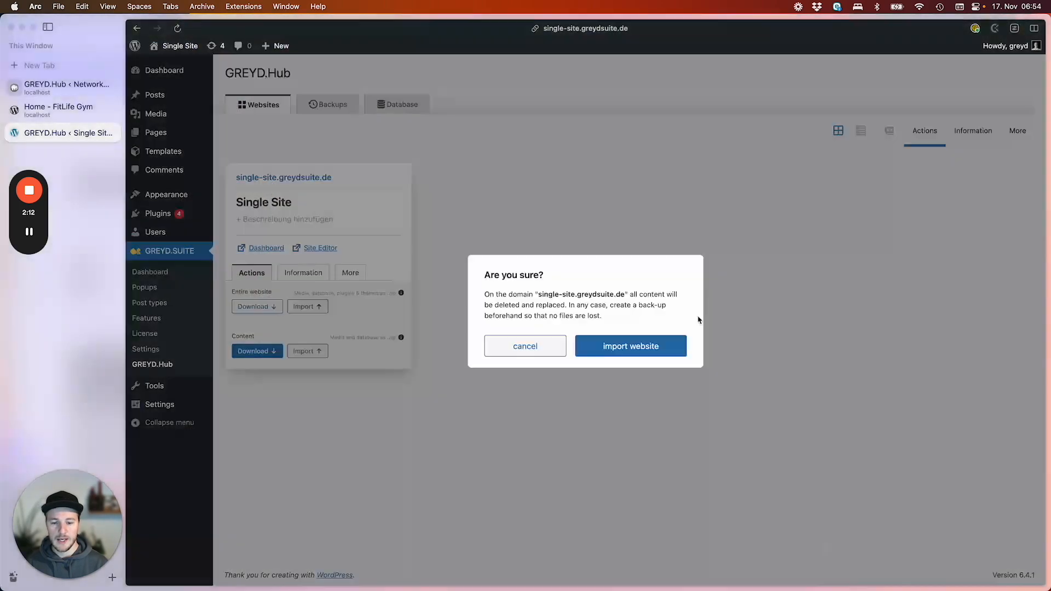
left_click(625, 357)
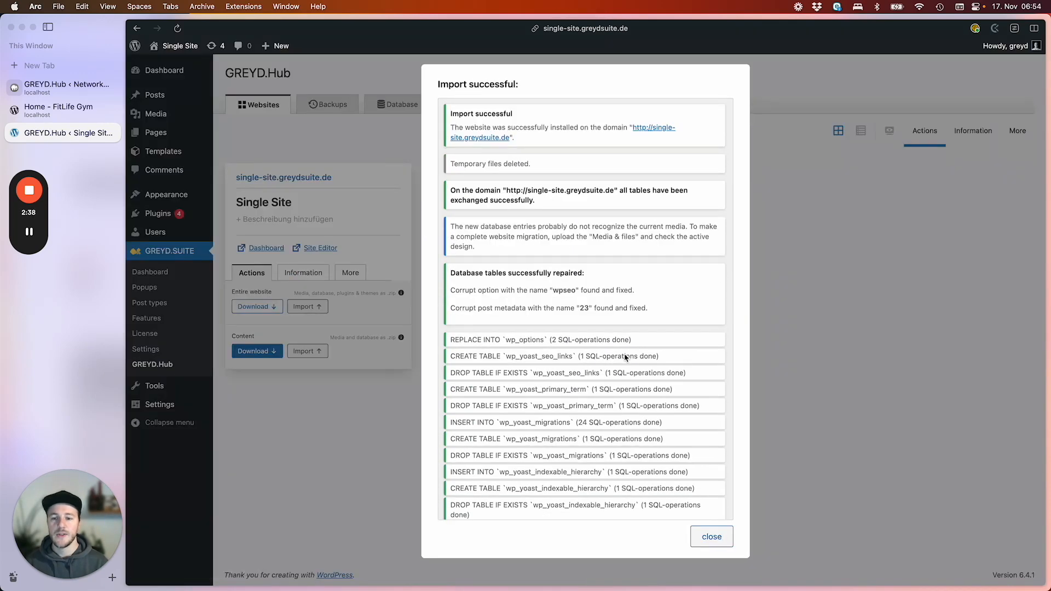
- Open the imported site at single-site.greydsuite.de and check the homepage sections, team area and contact form
left_click(657, 130)
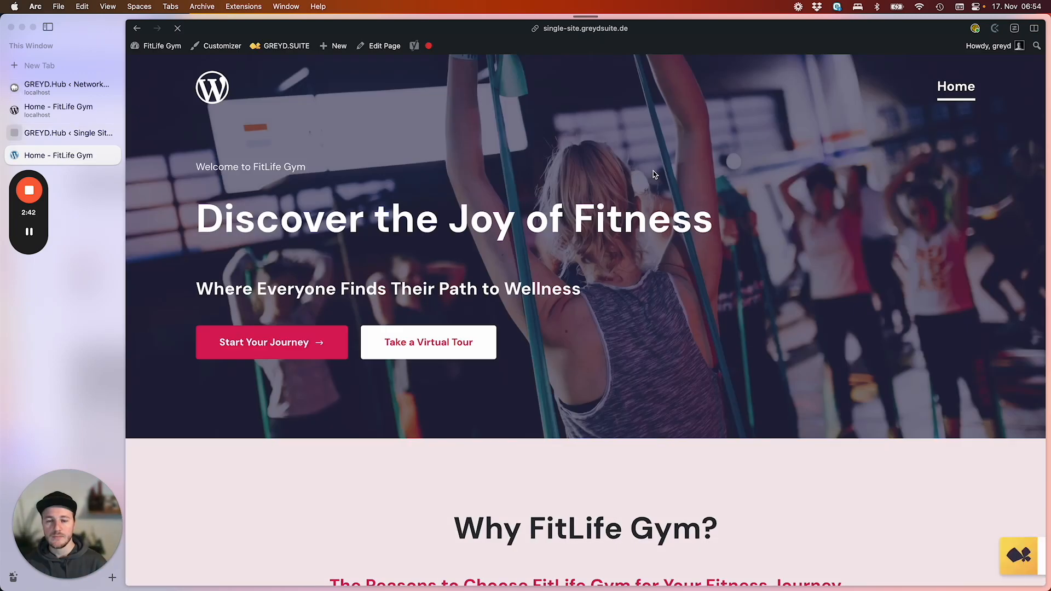
scroll(594, 286, "down", 2)
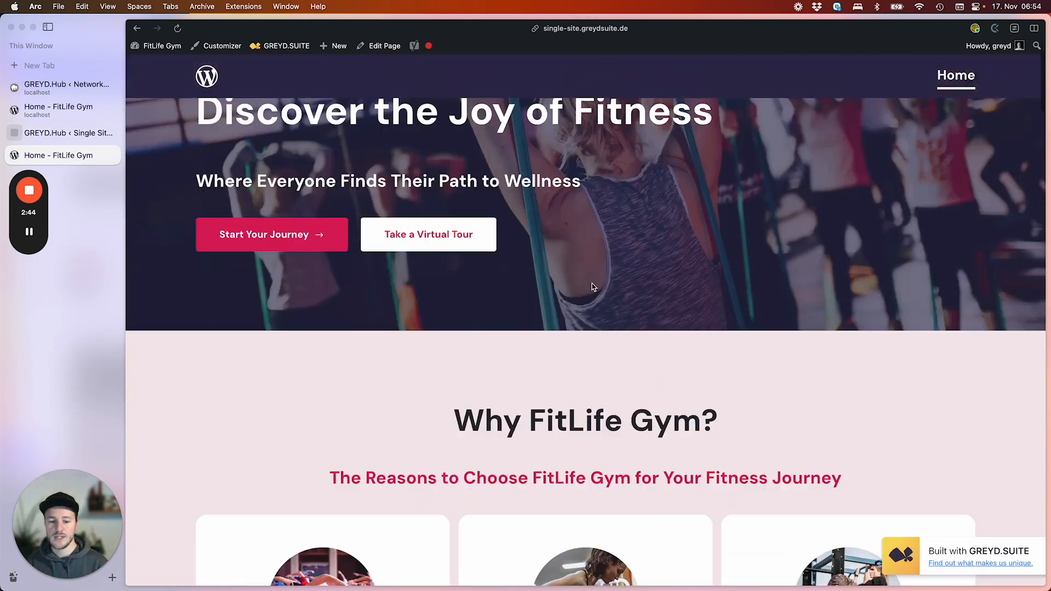
scroll(593, 287, "up", 2)
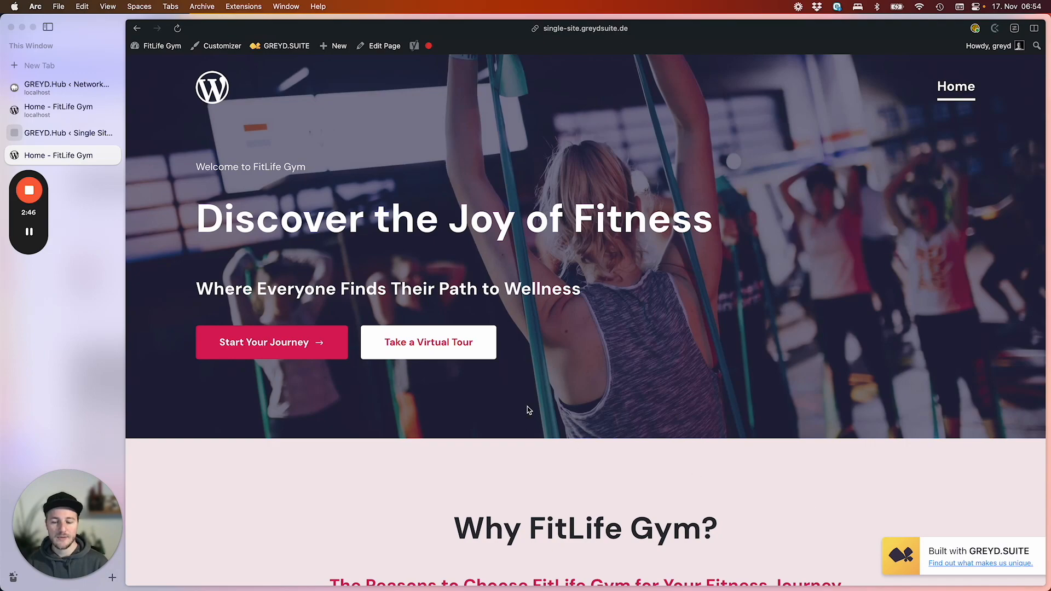
scroll(593, 392, "down", 15)
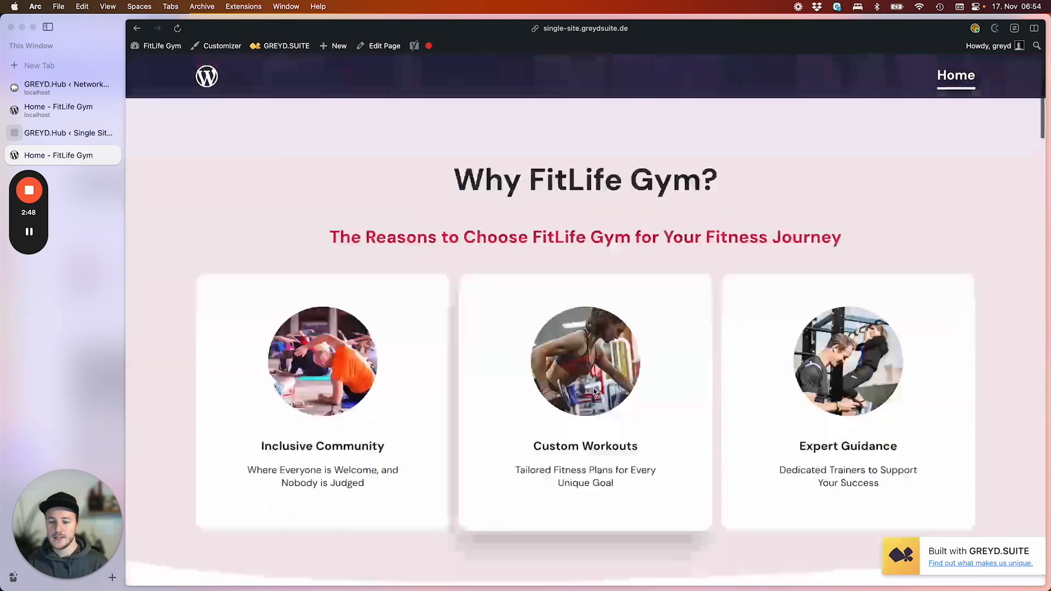
scroll(593, 392, "down", 15)
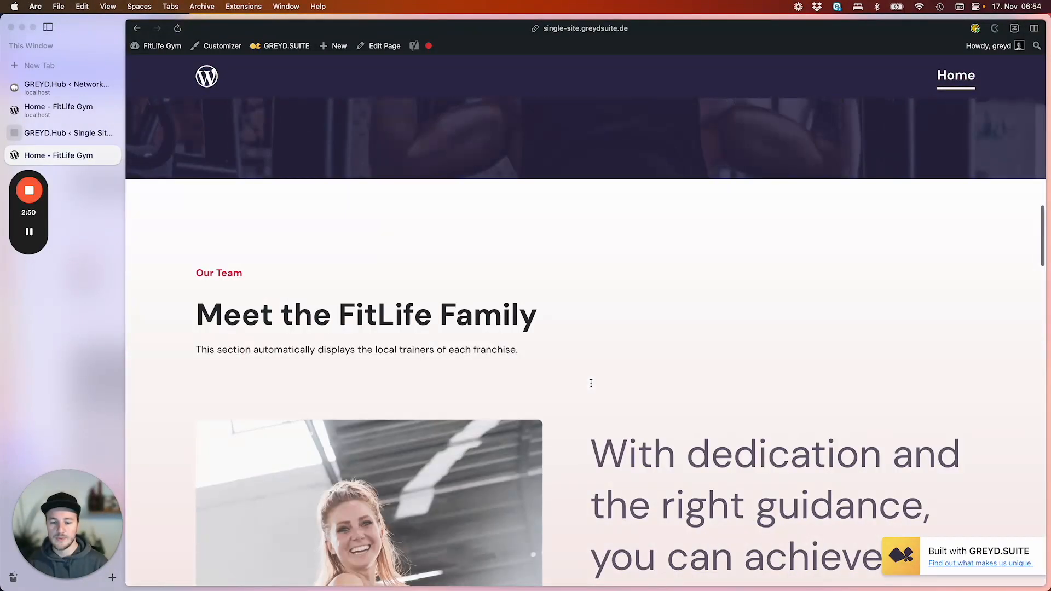
scroll(591, 383, "down", 10)
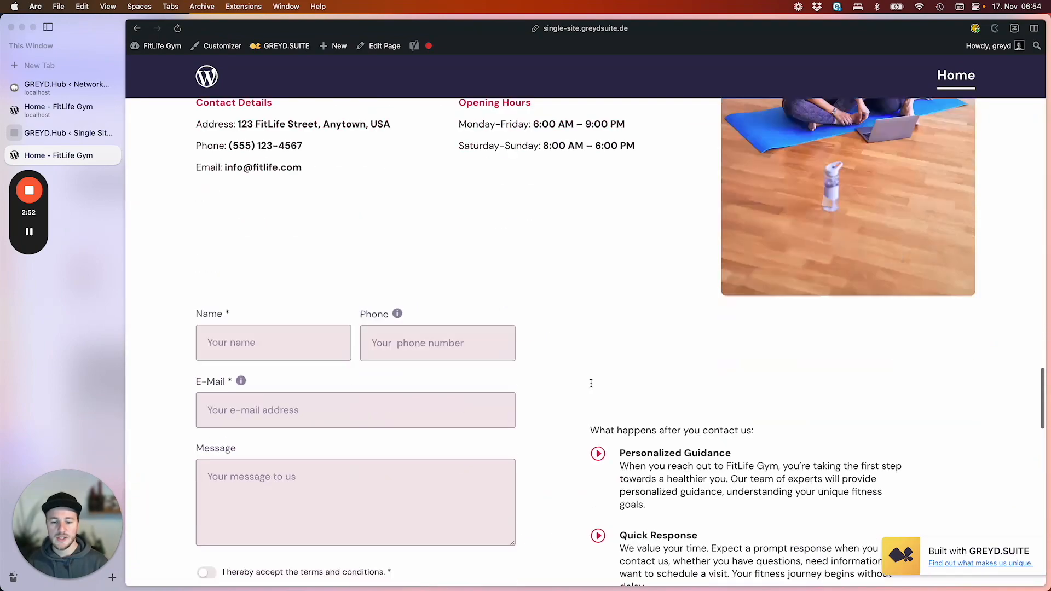
scroll(592, 383, "up", 12)
scroll(591, 384, "up", 20)
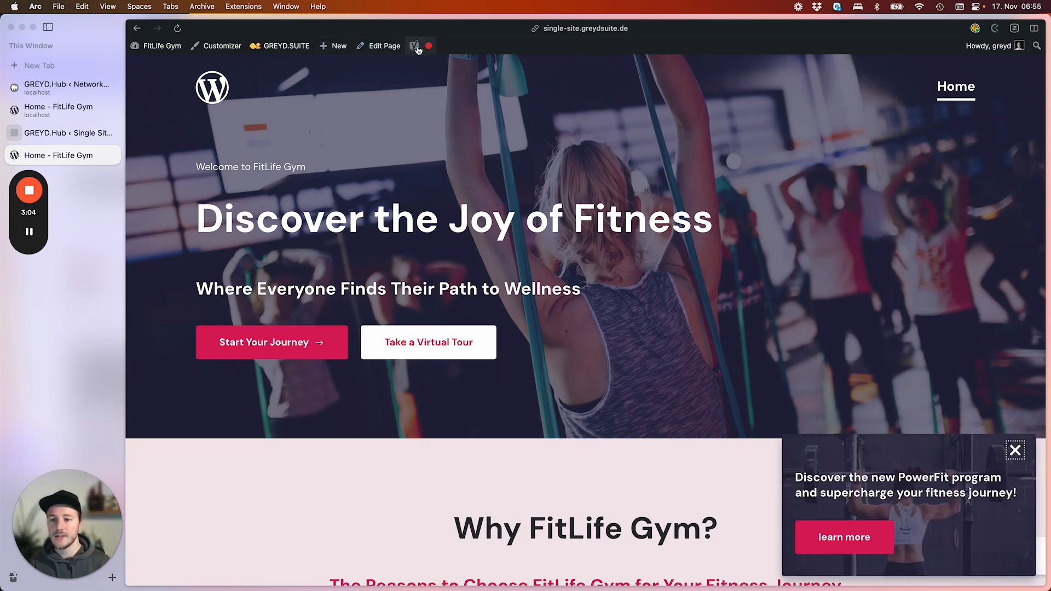
mouse_move(416, 48)
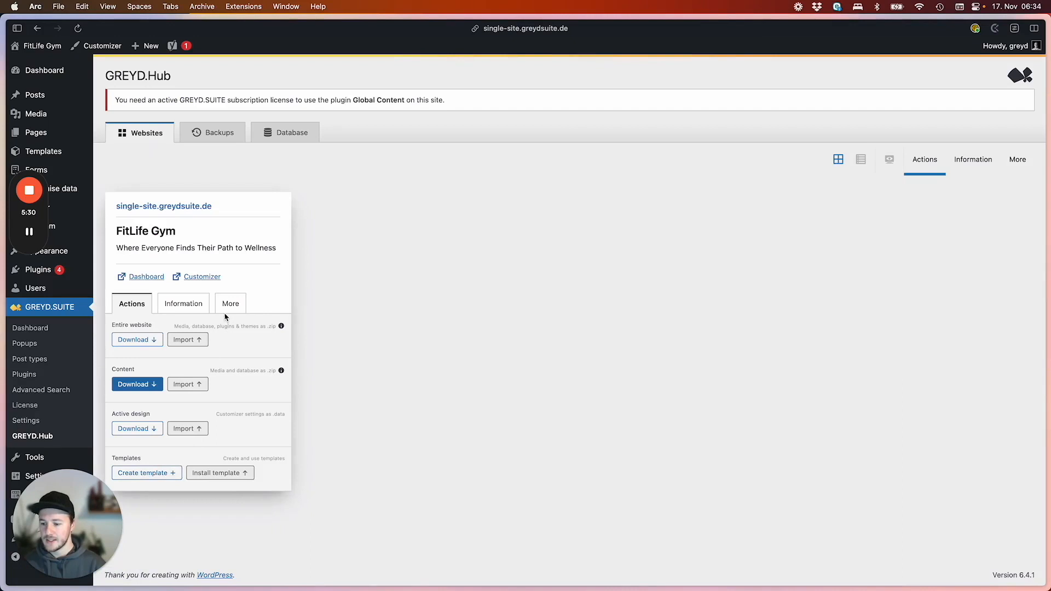
- Reset GREYD.SUITE to its base state on single-site.greydsuite.de from the FitLife Gym card's additional options
left_click(229, 304)
scroll(298, 415, "down", 3)
left_click(137, 505)
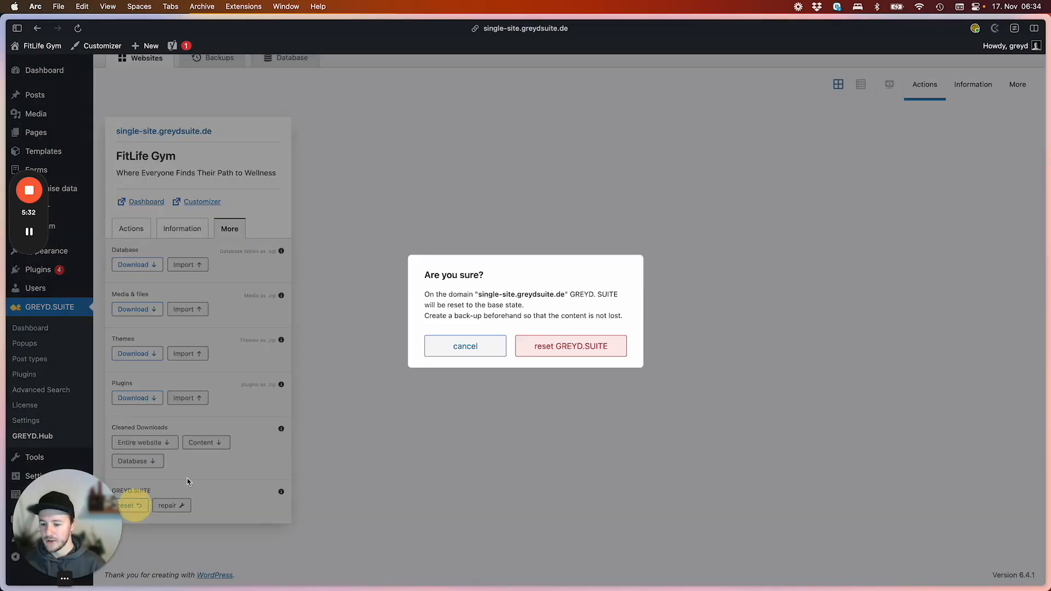
left_click(577, 349)
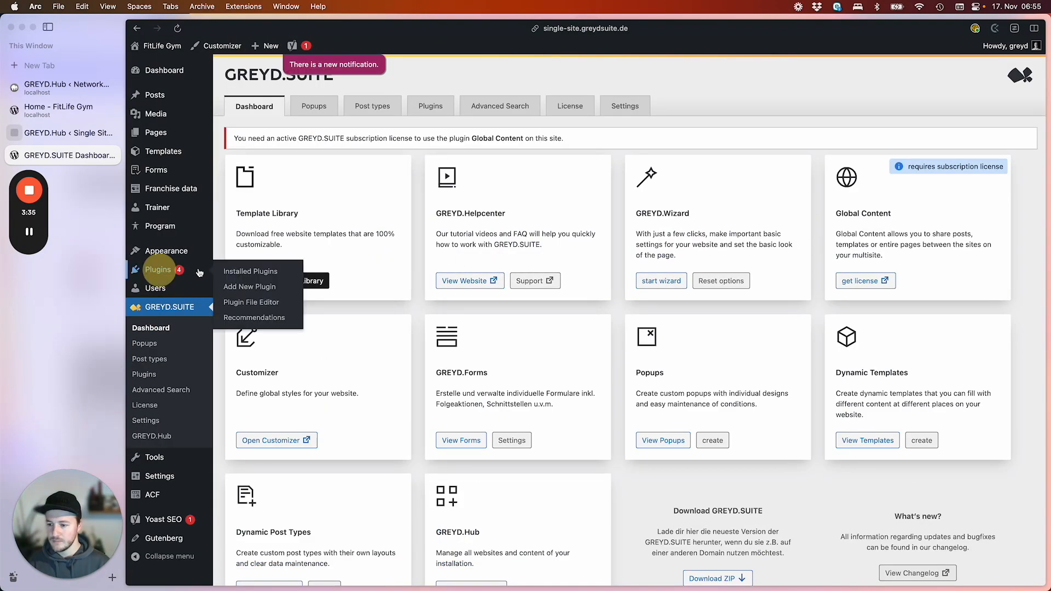
- Activate the WP Reset plugin from the installed plugins on the single site
left_click(186, 272)
scroll(257, 407, "down", 10)
left_click(261, 401)
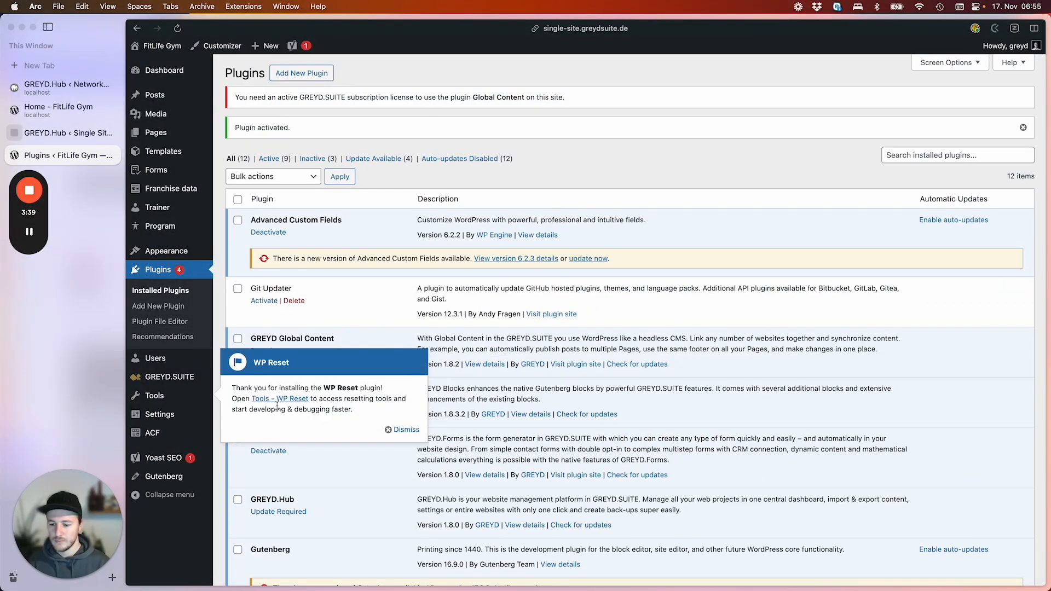
- Run a WP Reset Site Reset with only the WP Reset plugin set to reactivate, confirming with "reset"
left_click(277, 400)
scroll(375, 416, "down", 15)
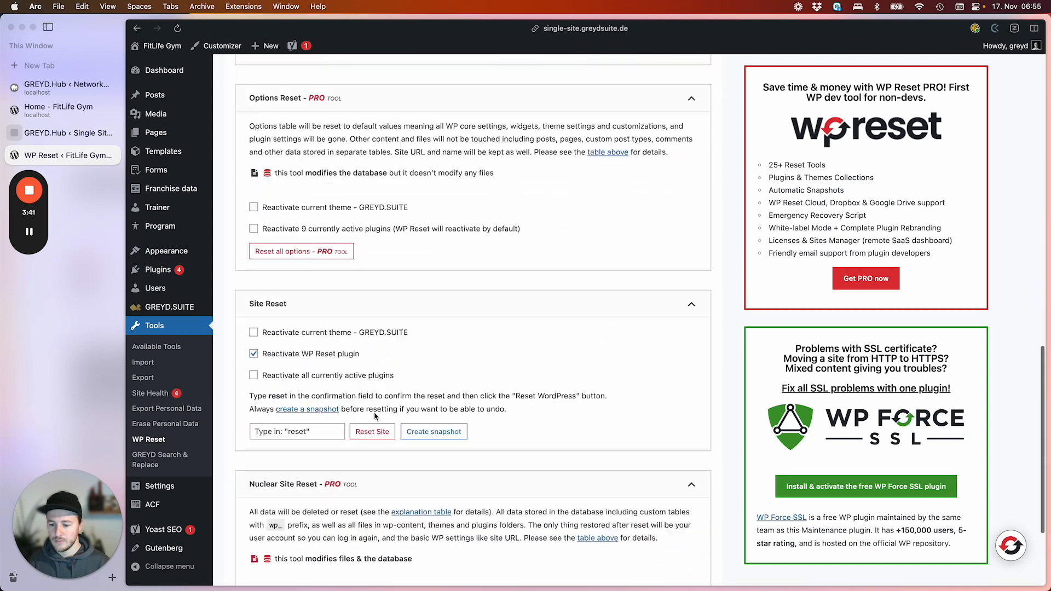
scroll(375, 416, "up", 2)
left_click(287, 490)
type("reset")
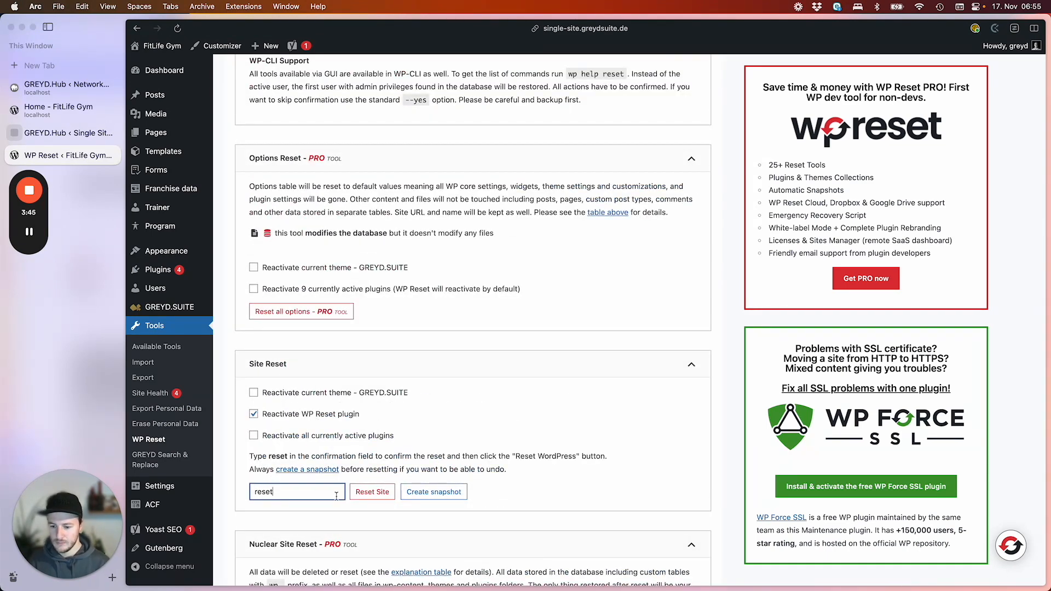
left_click(372, 491)
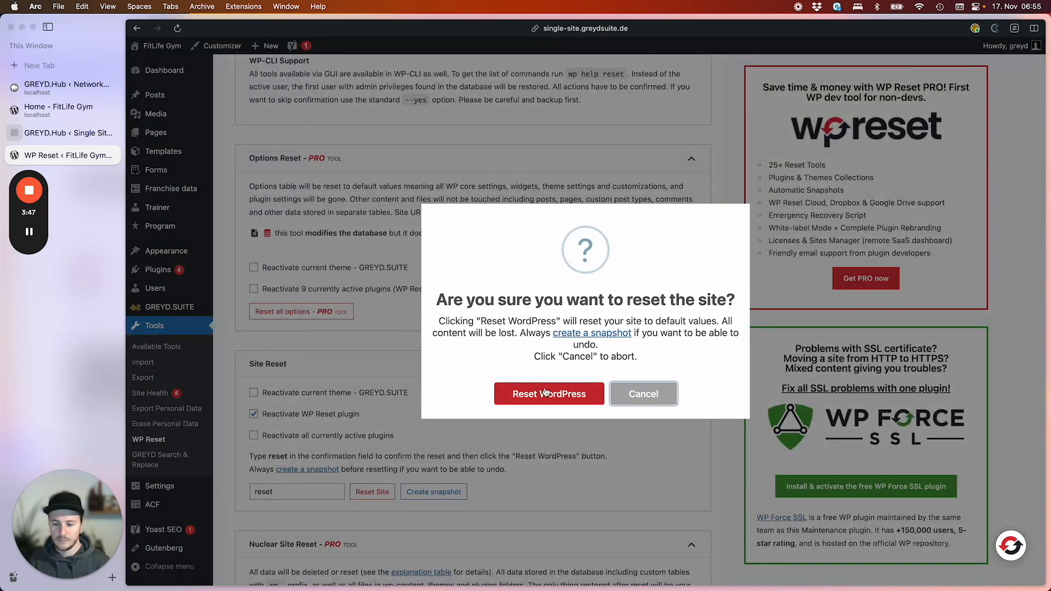
left_click(546, 392)
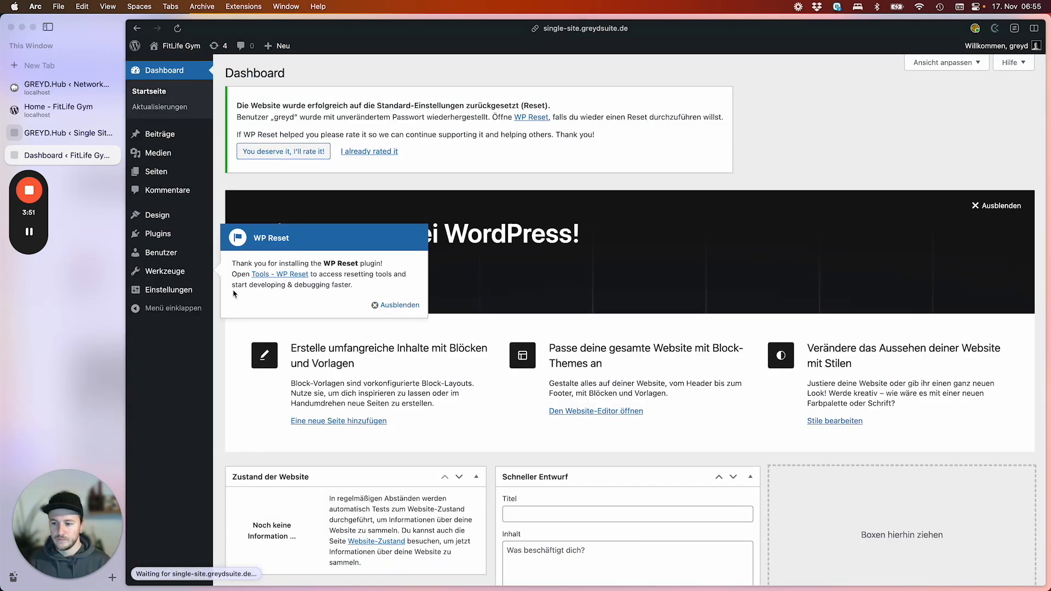
- Open the single site's installed plugins, dismiss the WP Reset notice and deactivate the WP Reset plugin
left_click(158, 233)
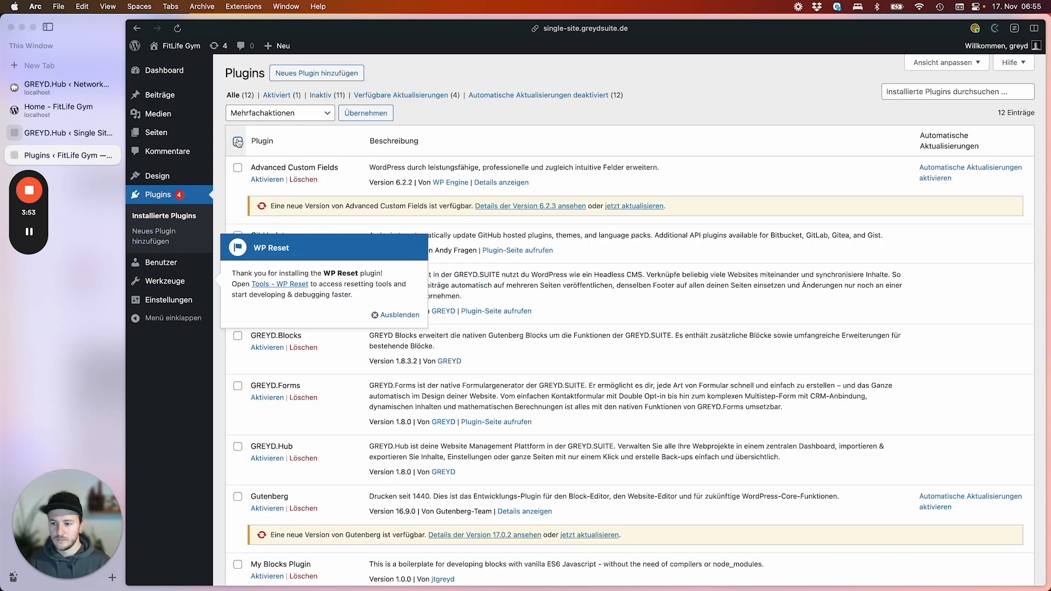
left_click(397, 315)
scroll(383, 314, "down", 6)
left_click(271, 399)
- Bulk-delete Advanced Custom Fields, Git Updater, GREYD Global Content, My Blocks Plugin, WordPress Beta Tester, WP Crontrol and Yoast SEO
left_click(237, 201)
left_click(237, 269)
left_click(238, 308)
scroll(238, 329, "down", 5)
left_click(237, 379)
left_click(238, 419)
scroll(238, 419, "down", 2)
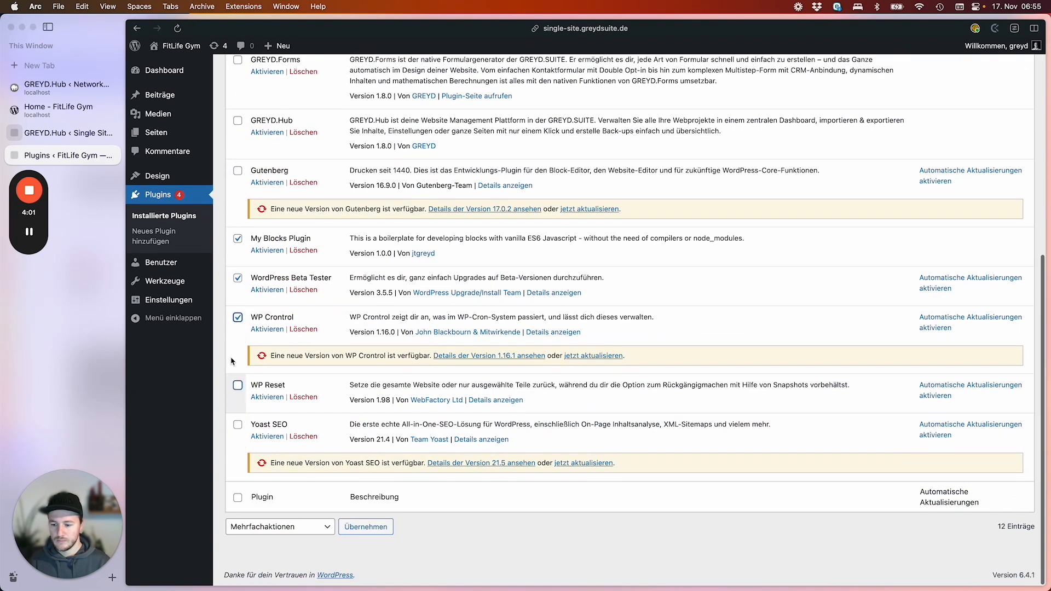
left_click(237, 425)
left_click(260, 527)
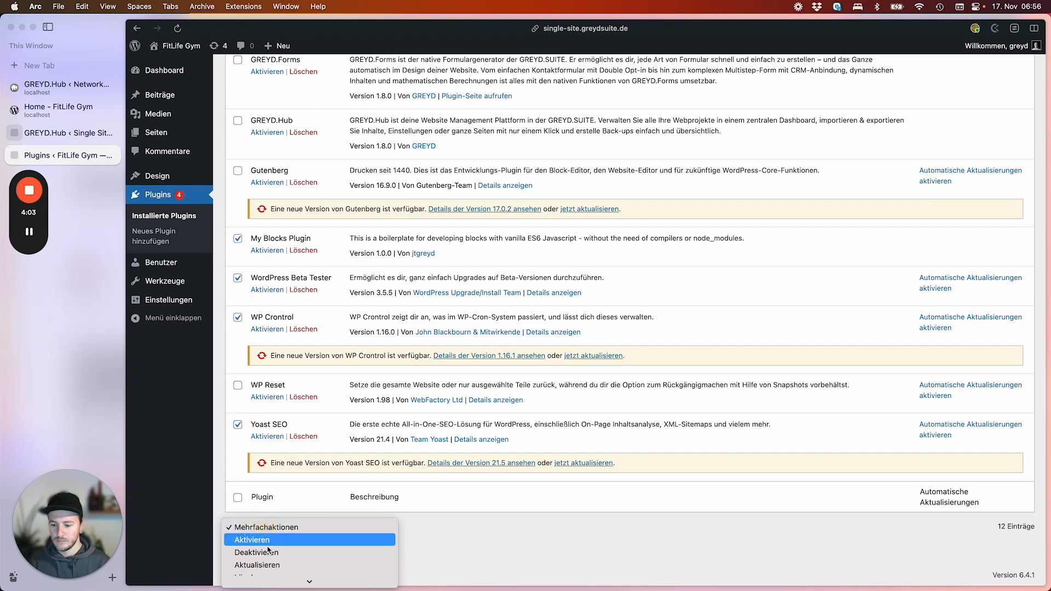
left_click(268, 554)
left_click(365, 527)
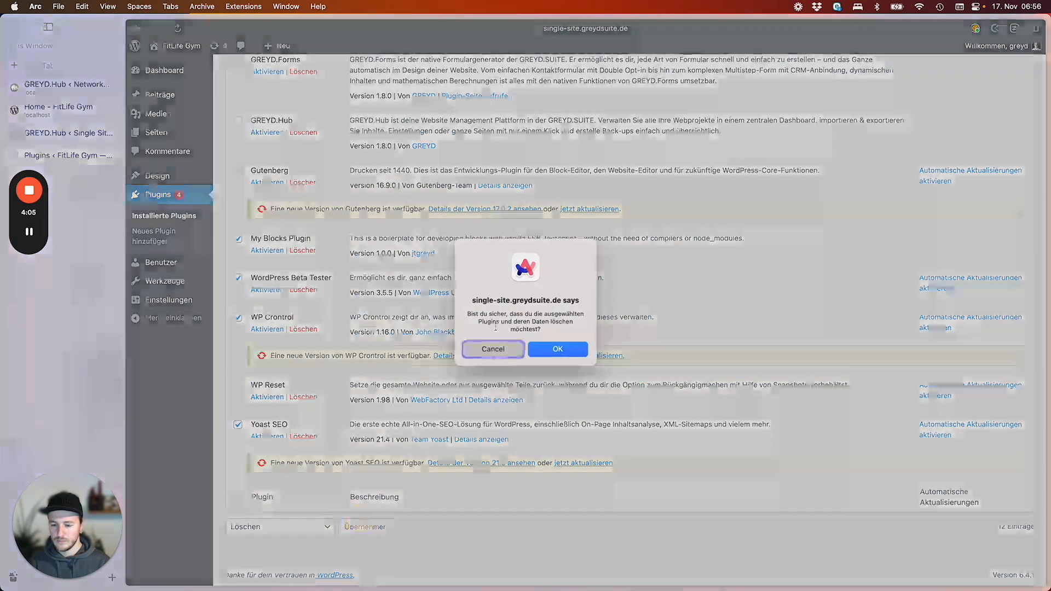
left_click(554, 348)
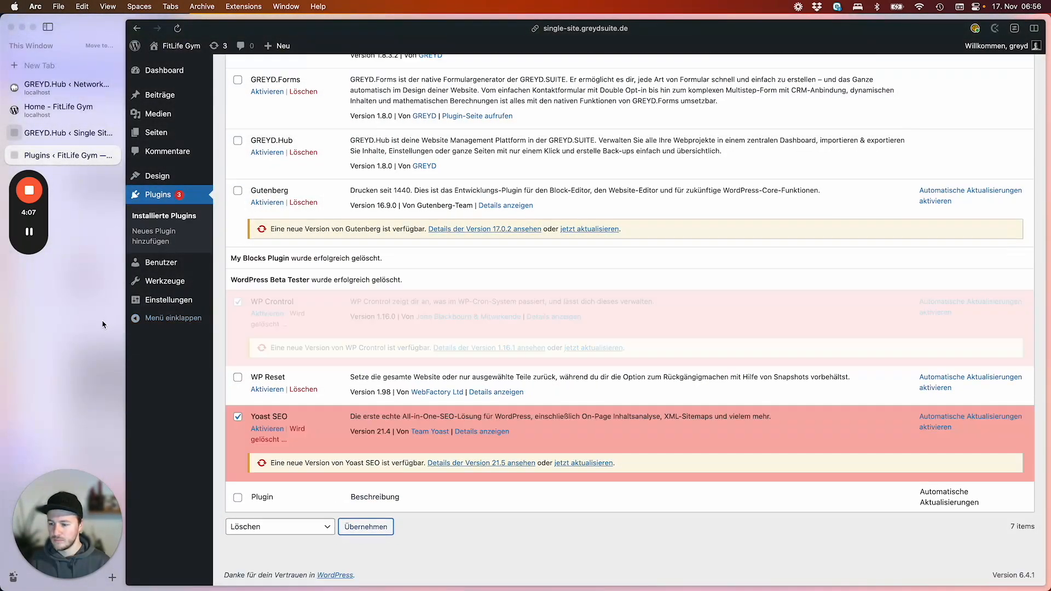
- Clear the browsing data from the browser's privacy and security settings, close the settings and return to the plugins window
key("super+comma")
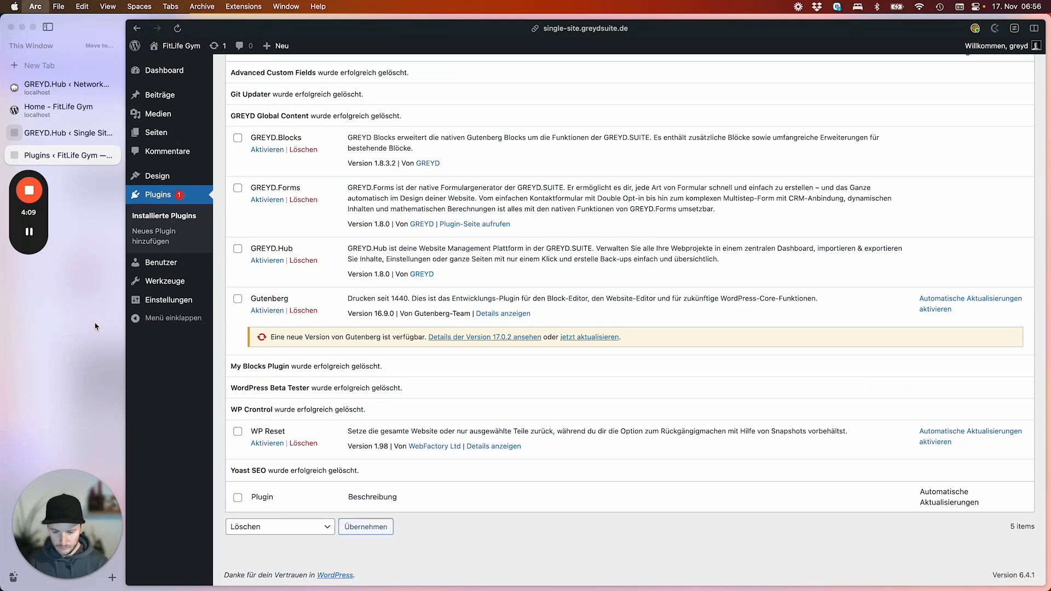
left_click(562, 141)
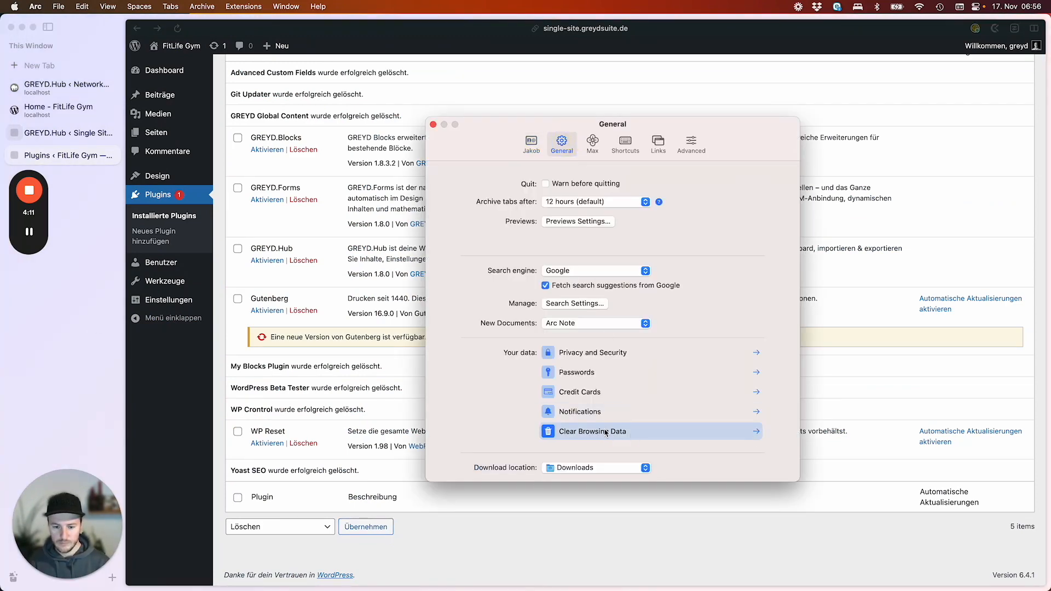
left_click(624, 431)
left_click(500, 235)
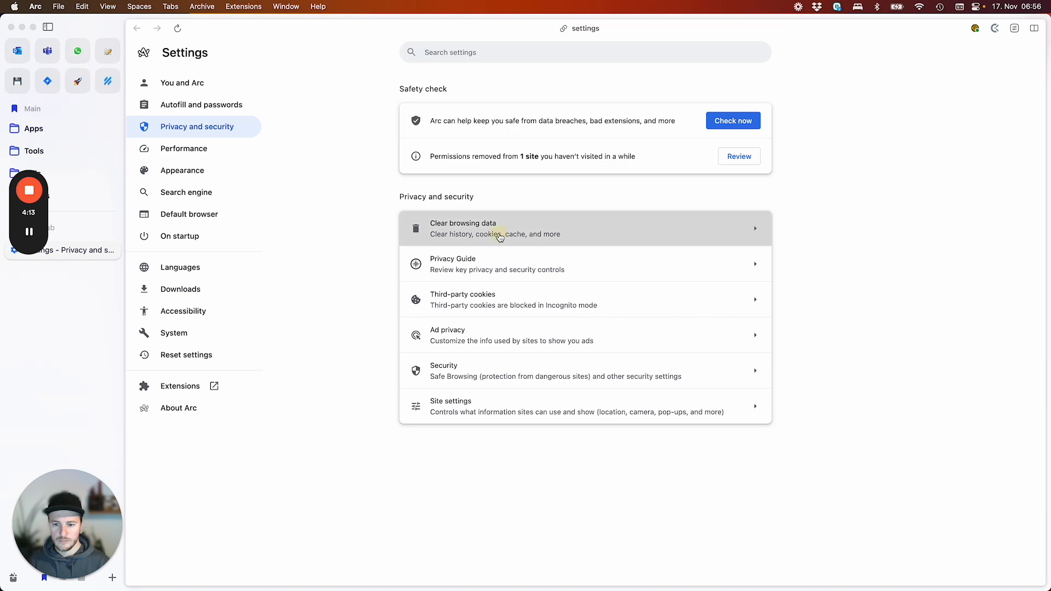
scroll(585, 401, "down", 3)
left_click(699, 431)
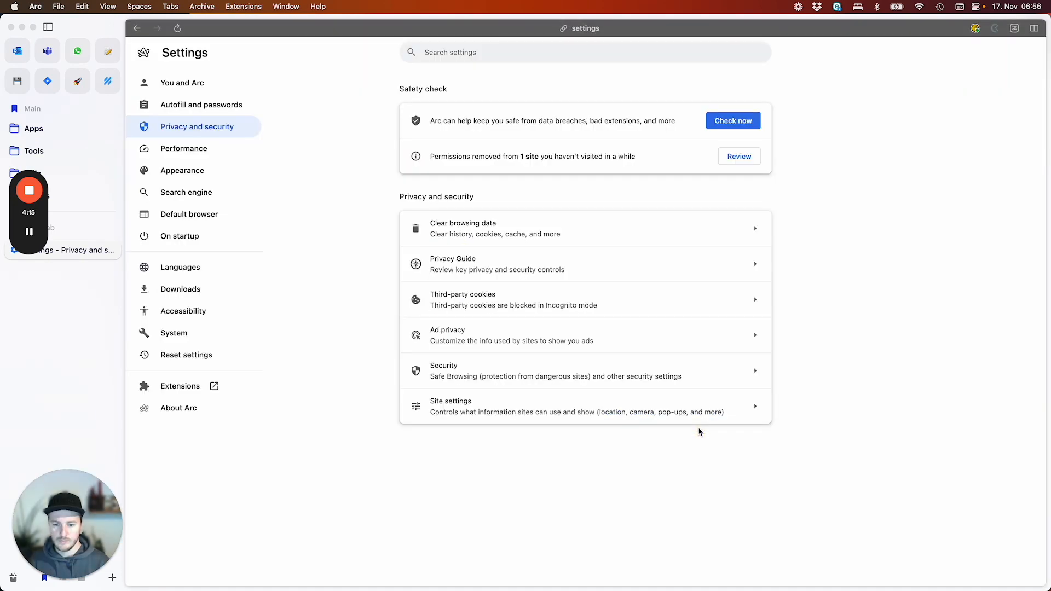
left_click(112, 250)
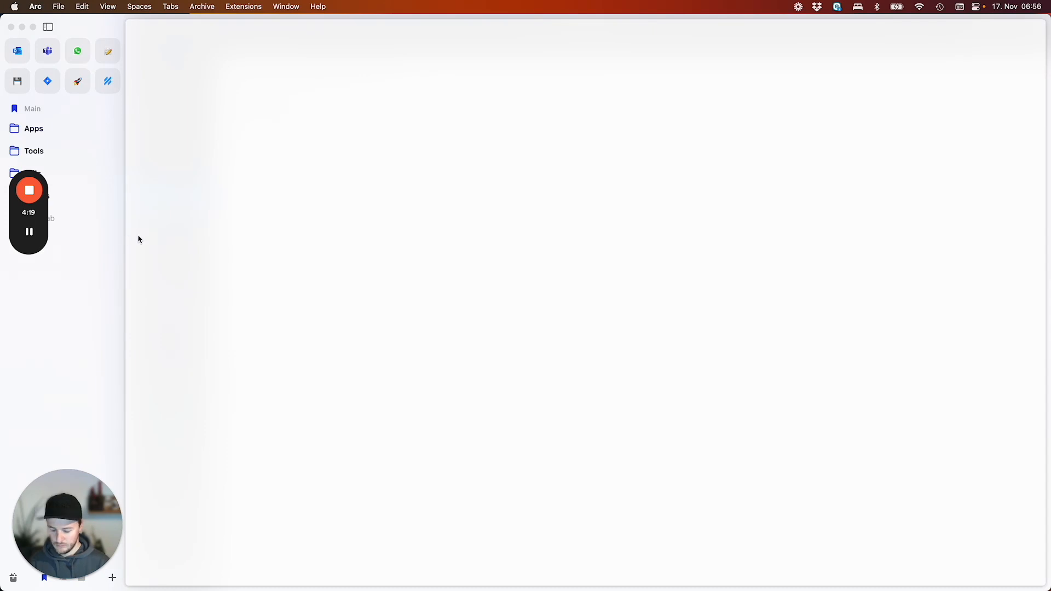
key("super+grave")
- Set the site title to "Single Site" and the site language to English (United States) in the general settings, saving both
scroll(496, 405, "up", 3)
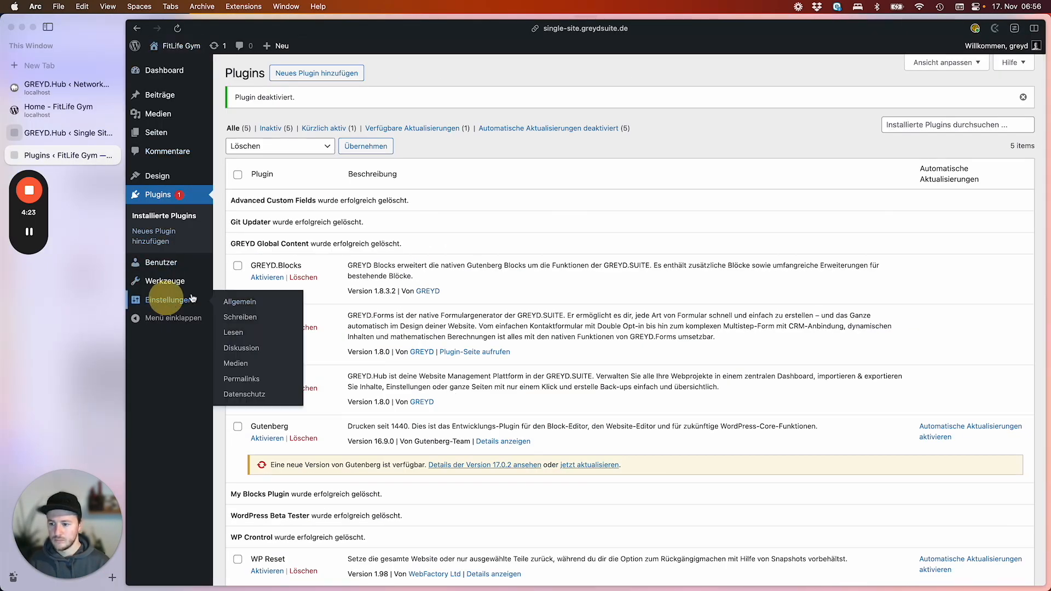
left_click(168, 299)
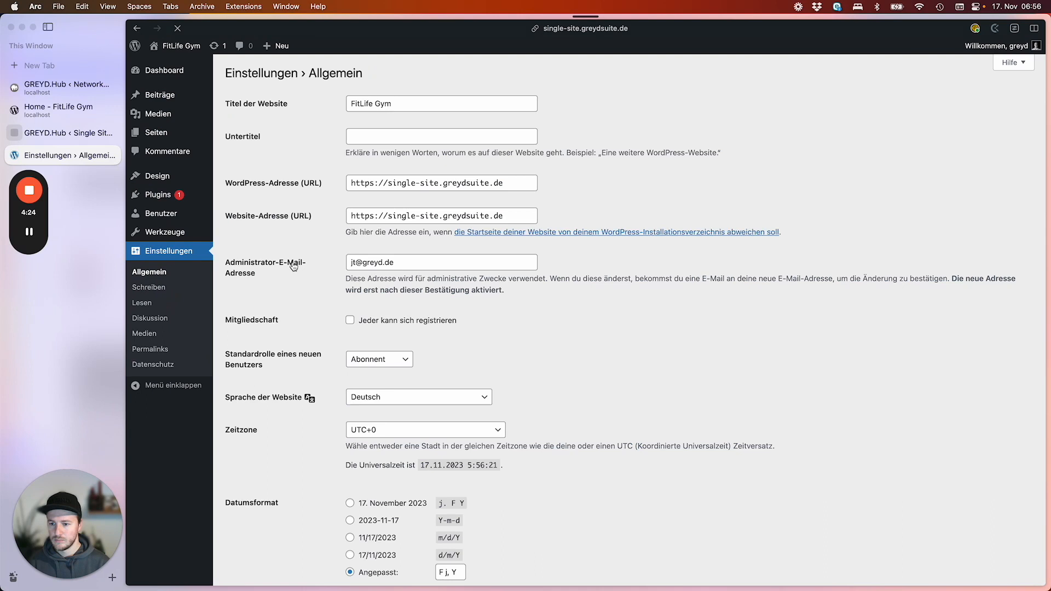
triple_click(383, 106)
type("Single Site")
key("Return")
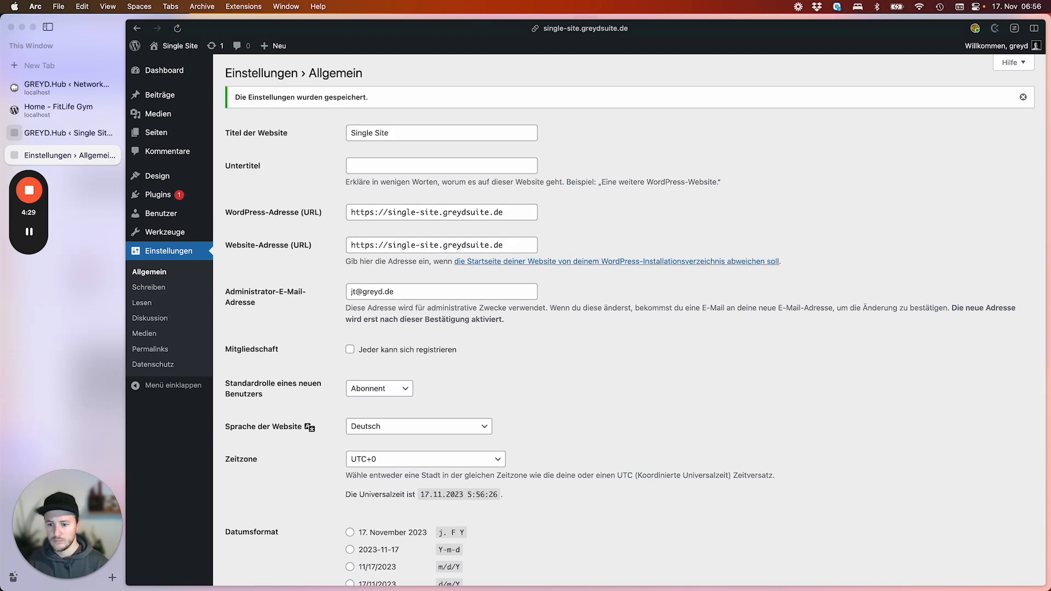
left_click(405, 434)
left_click(403, 415)
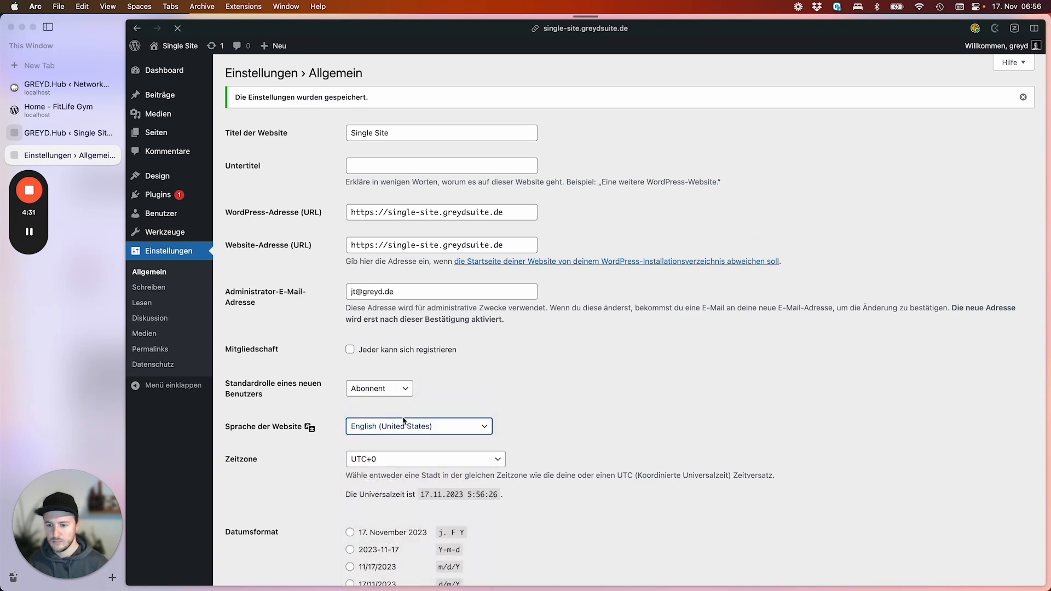
- Set the language of the user profile to English (United States) and update the profile
mouse_move(155, 218)
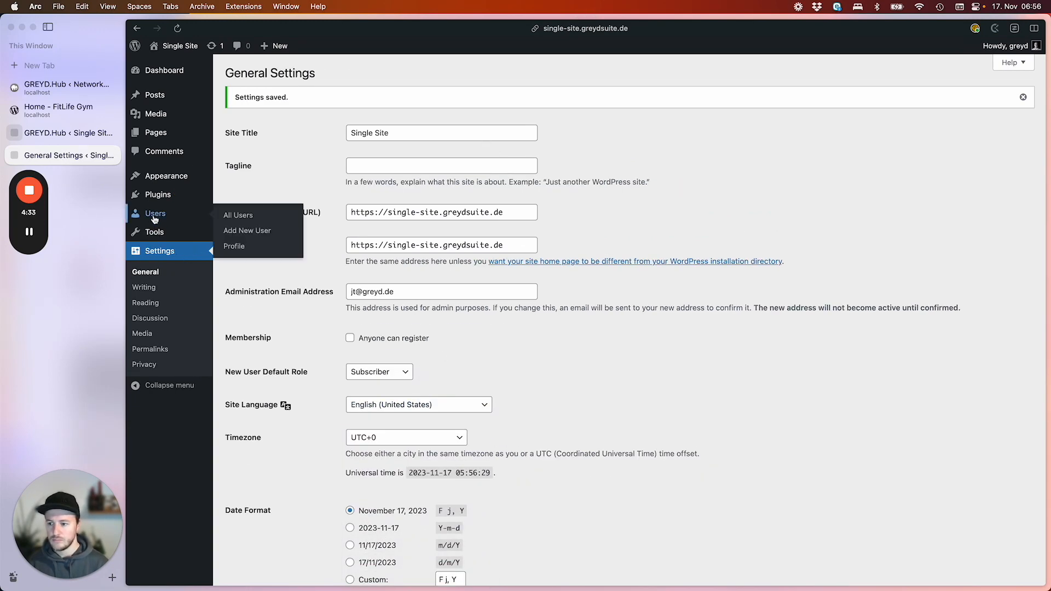
left_click(249, 250)
left_click(399, 395)
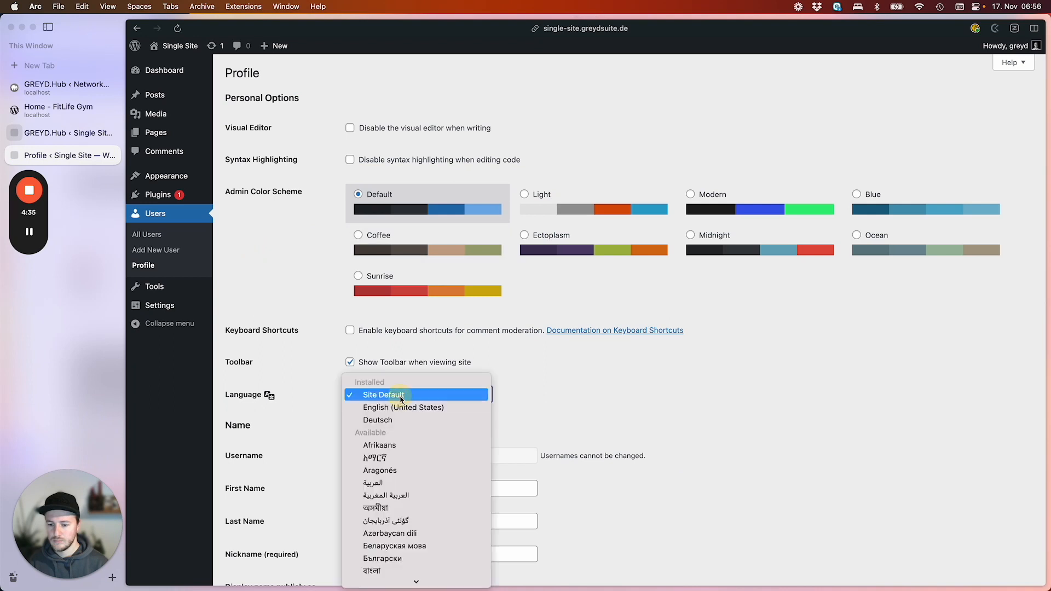
left_click(405, 415)
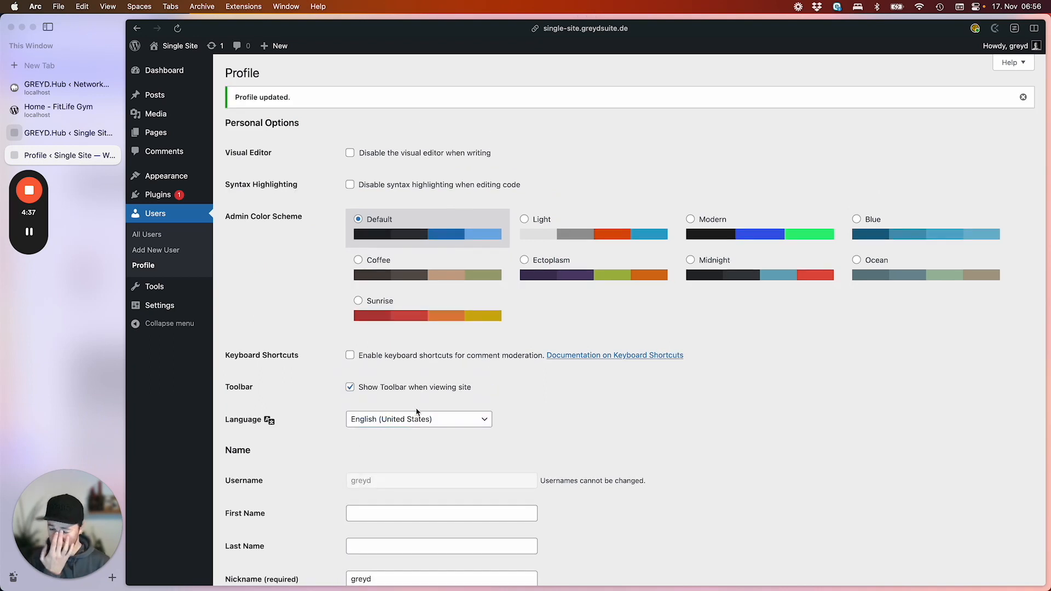
- Check the reset site's front end, and activate the GREYD.Theme [FSE Beta] theme from the dashboard
left_click(179, 46)
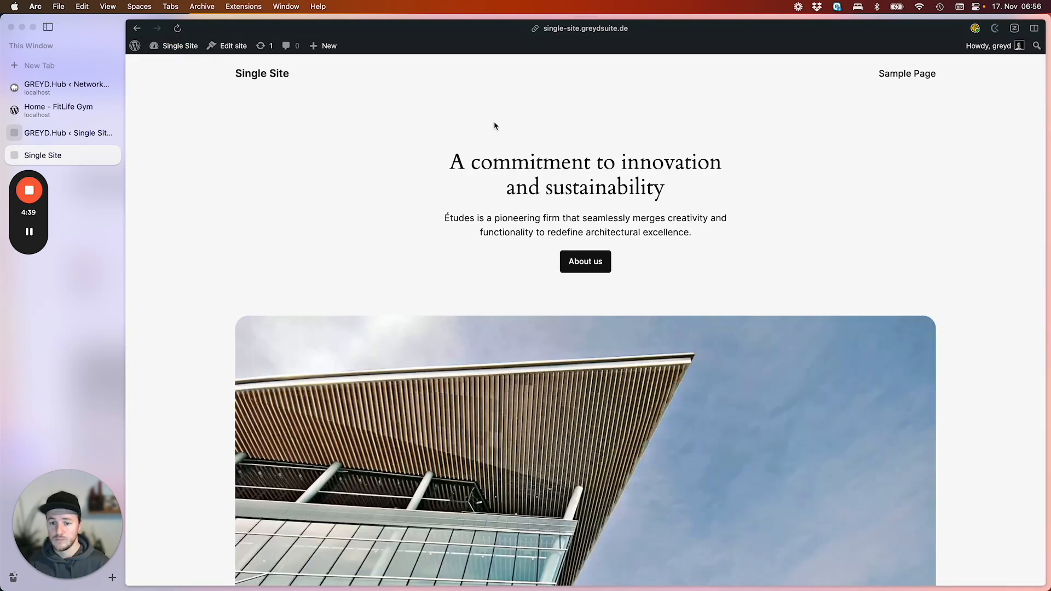
left_click(180, 45)
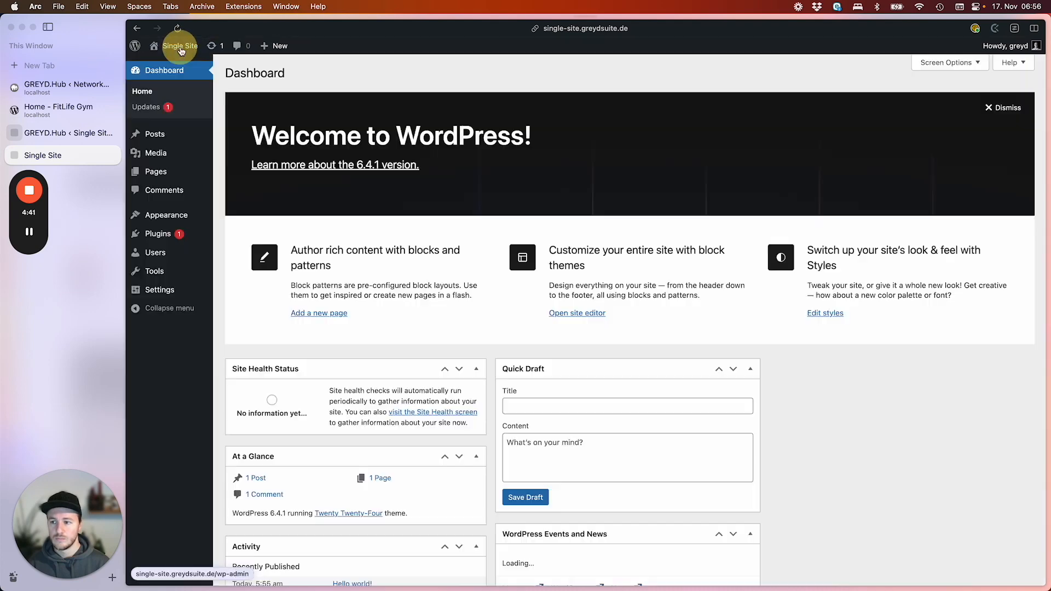
left_click(166, 214)
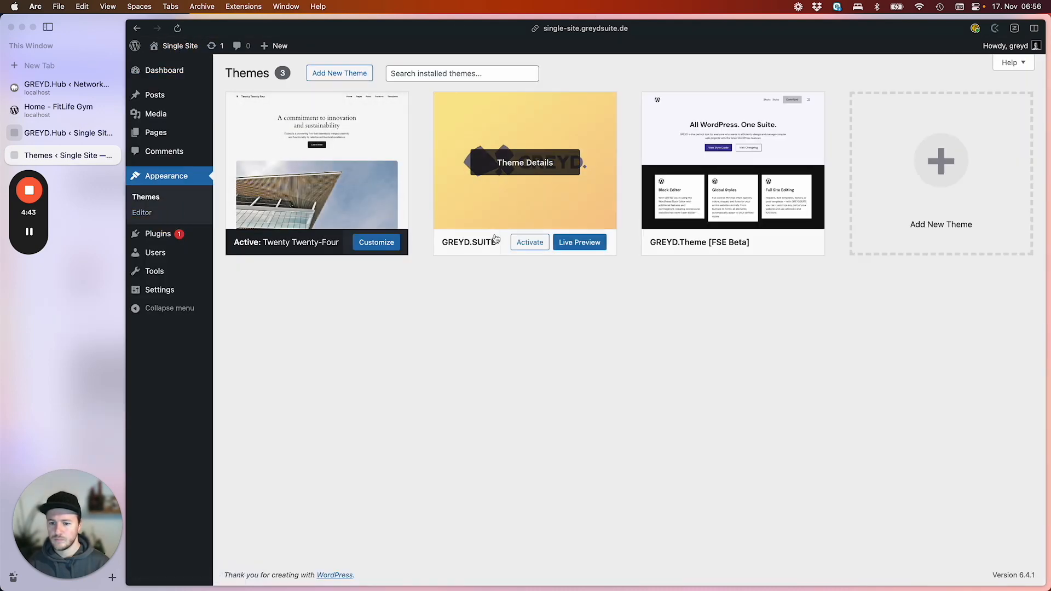
left_click(734, 242)
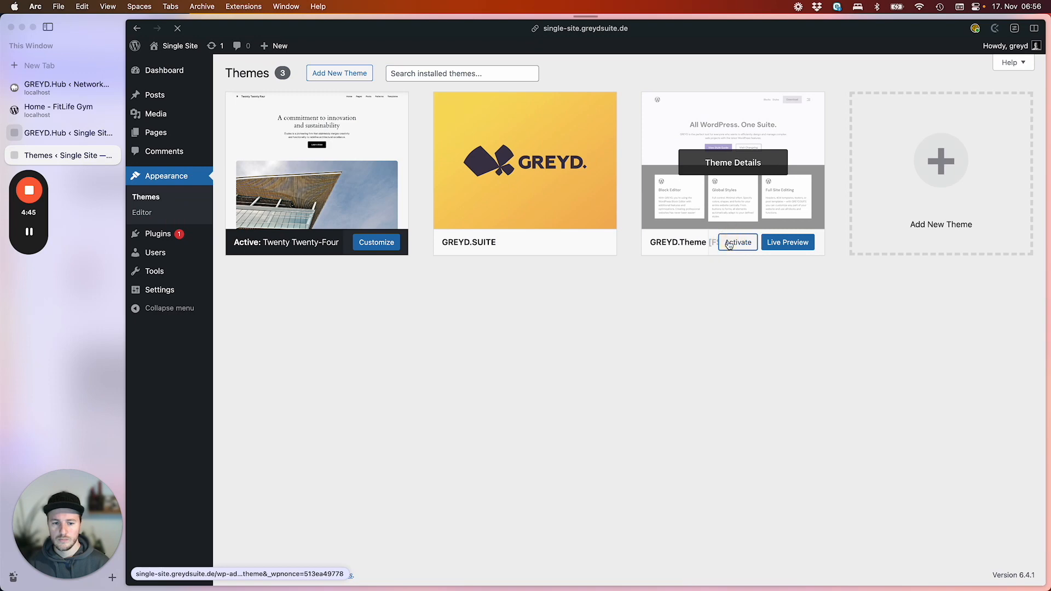
- Activate the GREYD.Hub plugin from the installed plugins and open the GREYD.Hub website overview
mouse_move(180, 235)
left_click(223, 237)
left_click(265, 280)
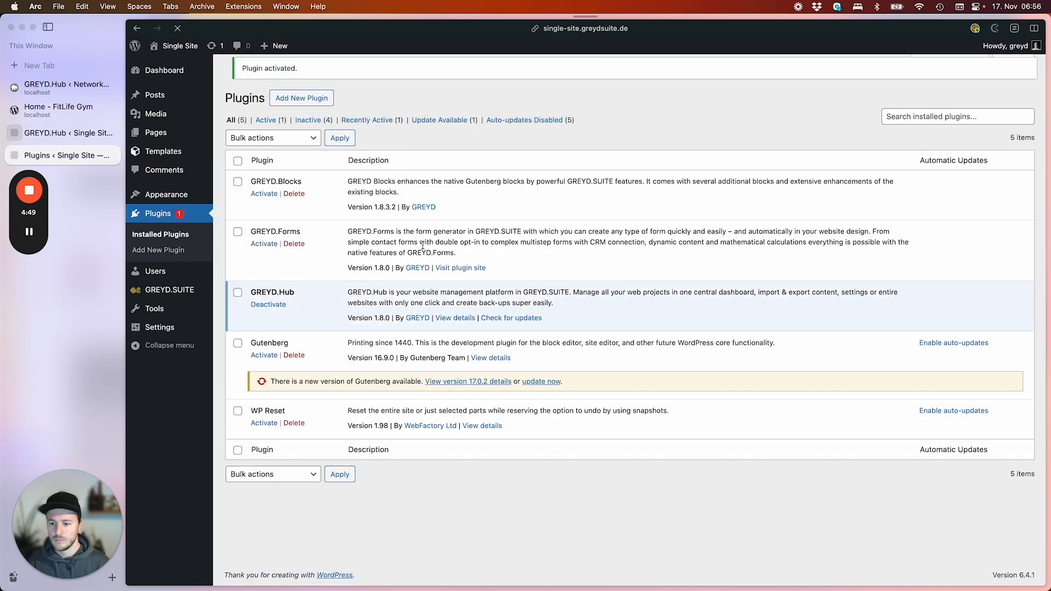
mouse_move(179, 286)
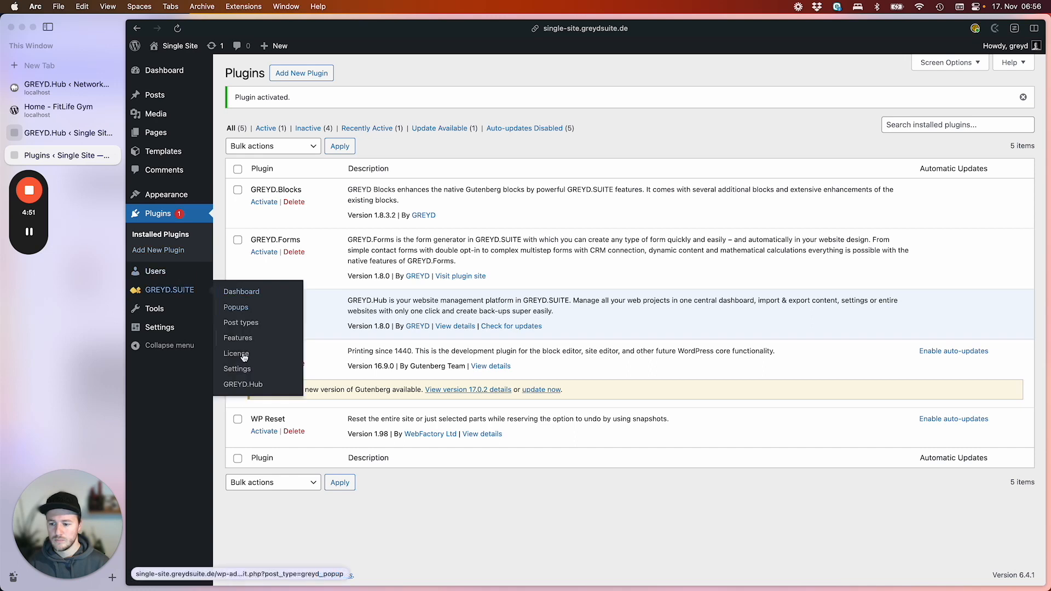
left_click(246, 385)
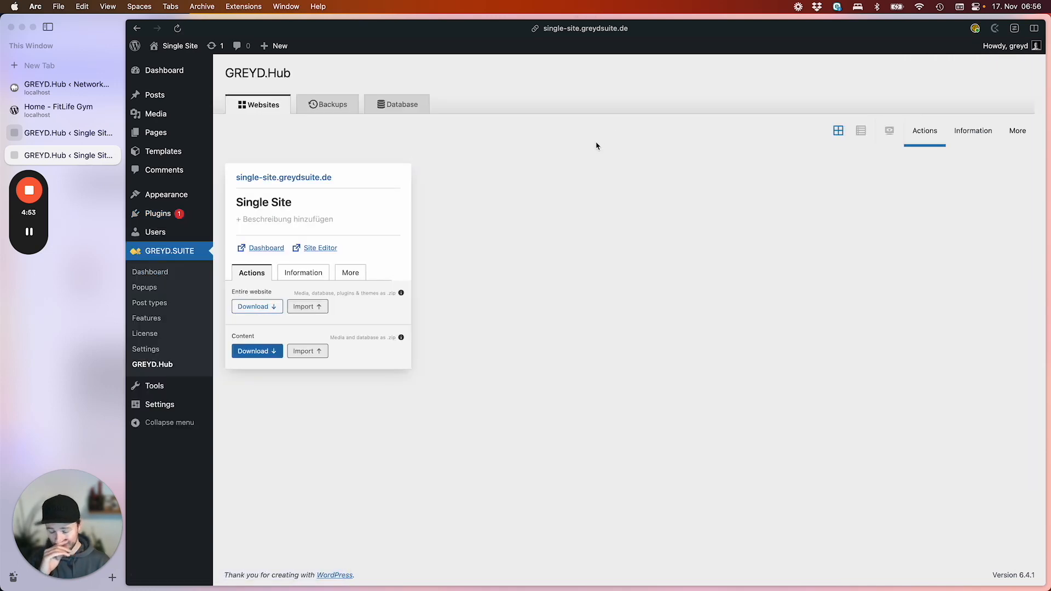
- View the additional download and import options on the Single Site card, and return to its main actions
mouse_move(177, 51)
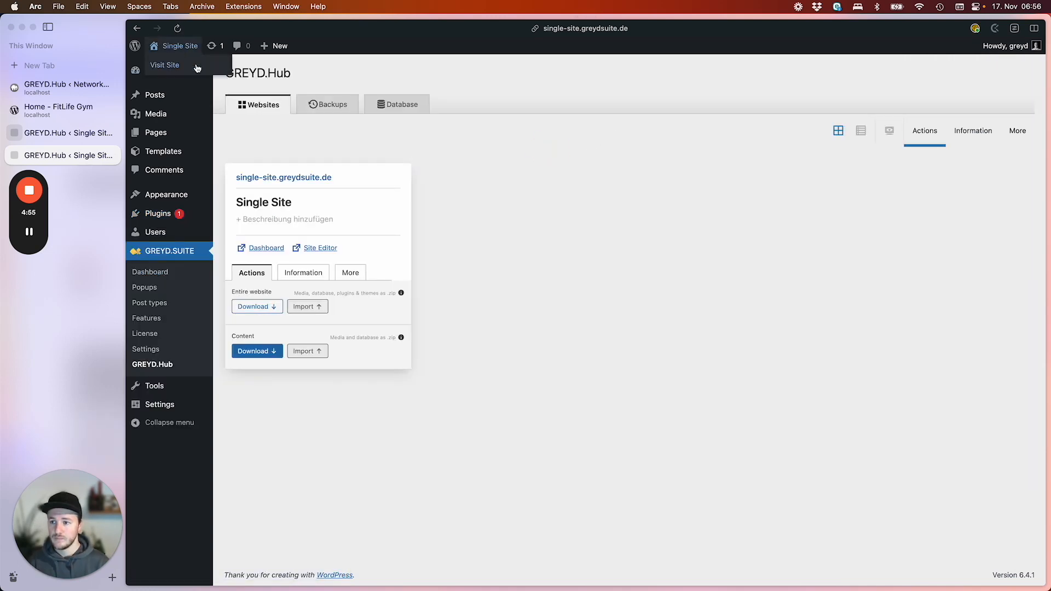
left_click(1017, 131)
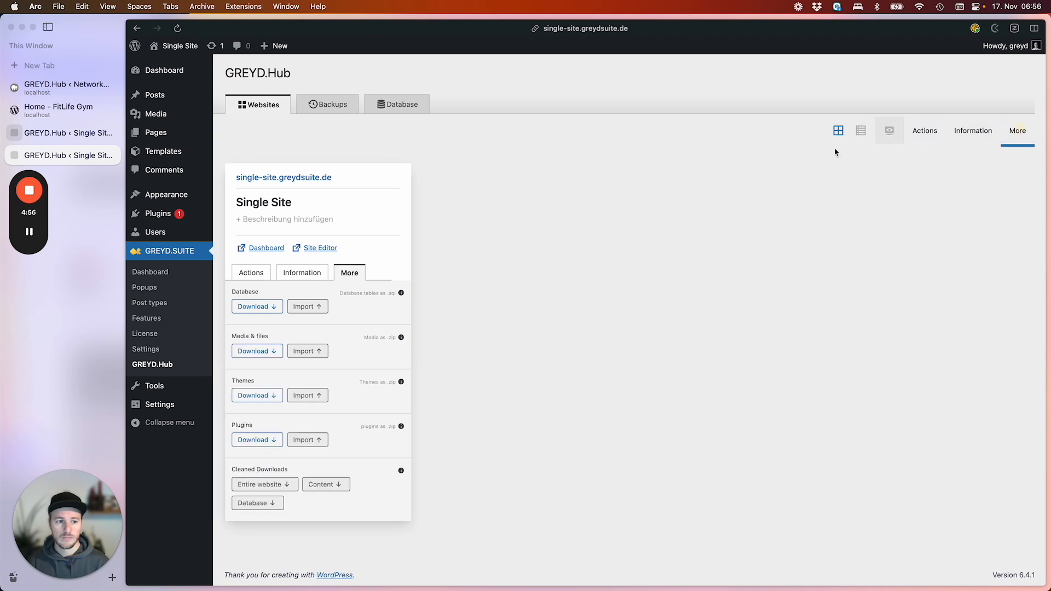
left_click(925, 130)
- Review the site title and main heading on the Single Site homepage, return to GREYD.Hub and close the older duplicate GREYD.Hub tab
left_click(171, 63)
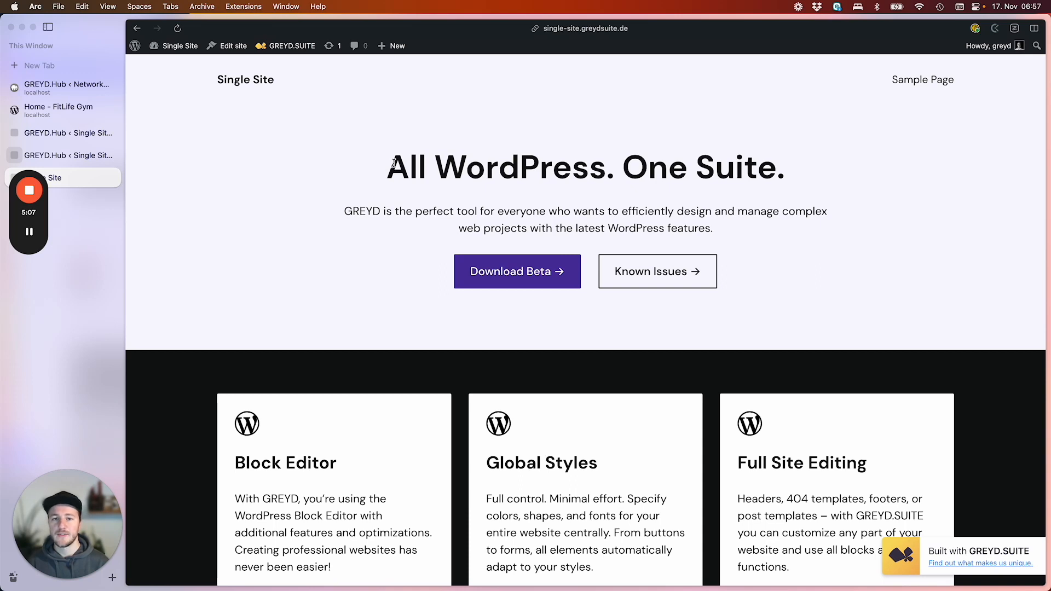
left_click_drag(206, 76, 382, 85)
left_click(306, 135)
left_click_drag(355, 165, 891, 179)
left_click(541, 204)
left_click(104, 155)
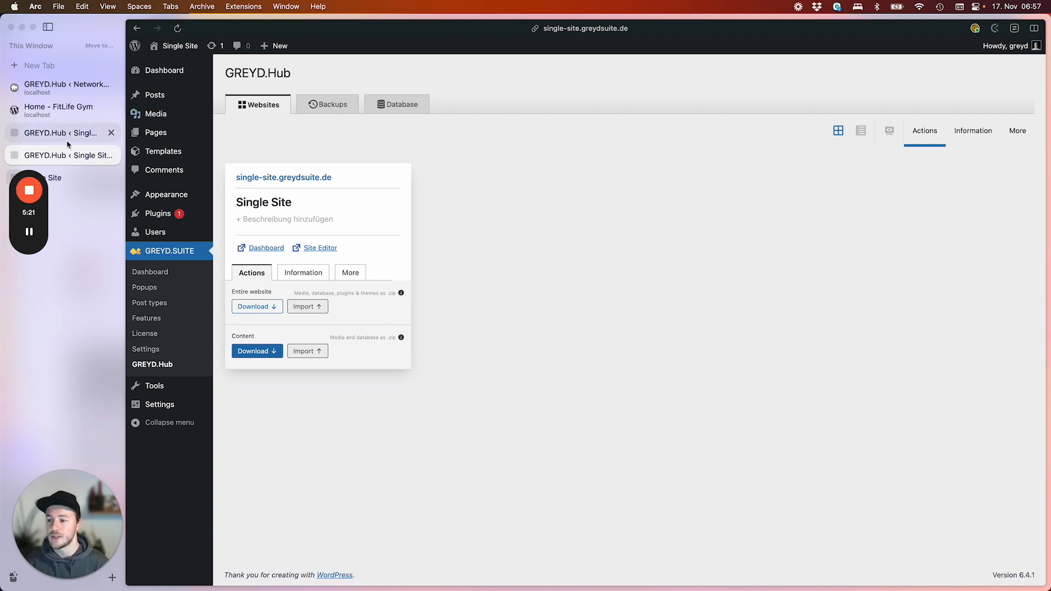
left_click(111, 134)
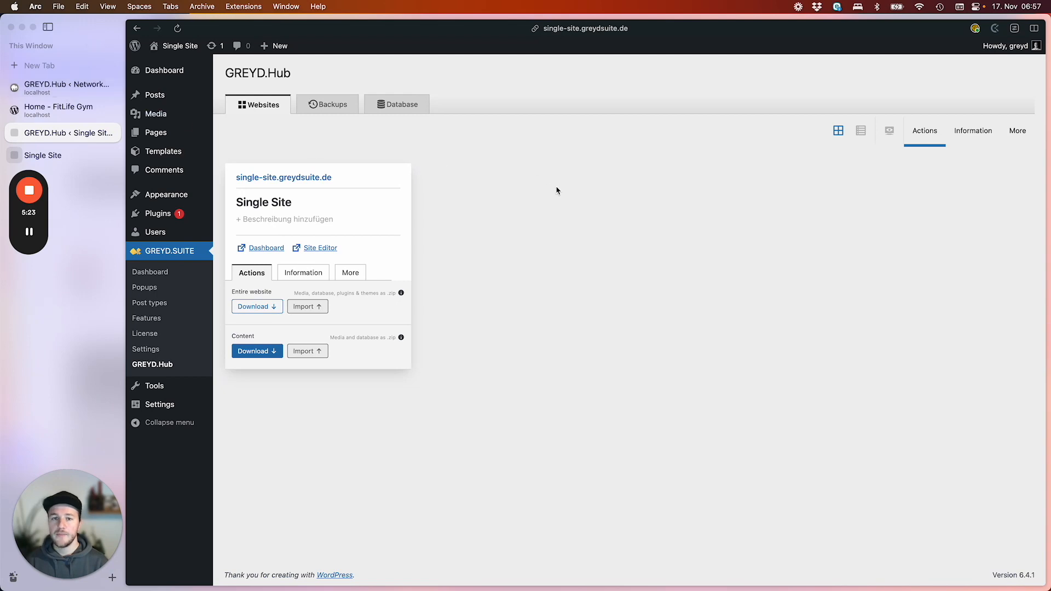
- In Finder, extract the localhost-five full-site zip marked (1) from Downloads and preview the SQL database file in the extracted folder
key("ctrl+Up")
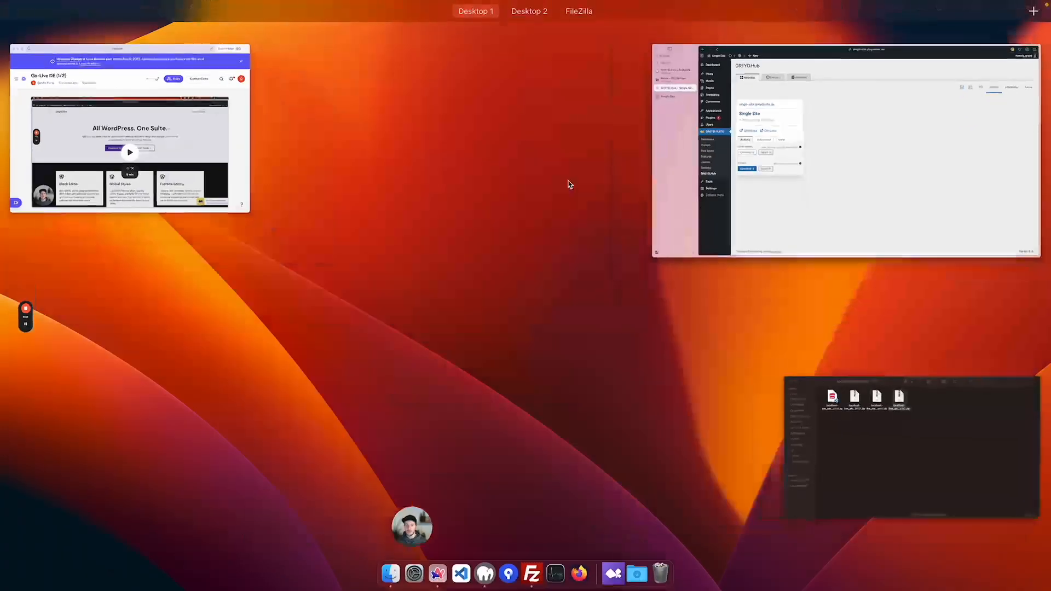
left_click(845, 378)
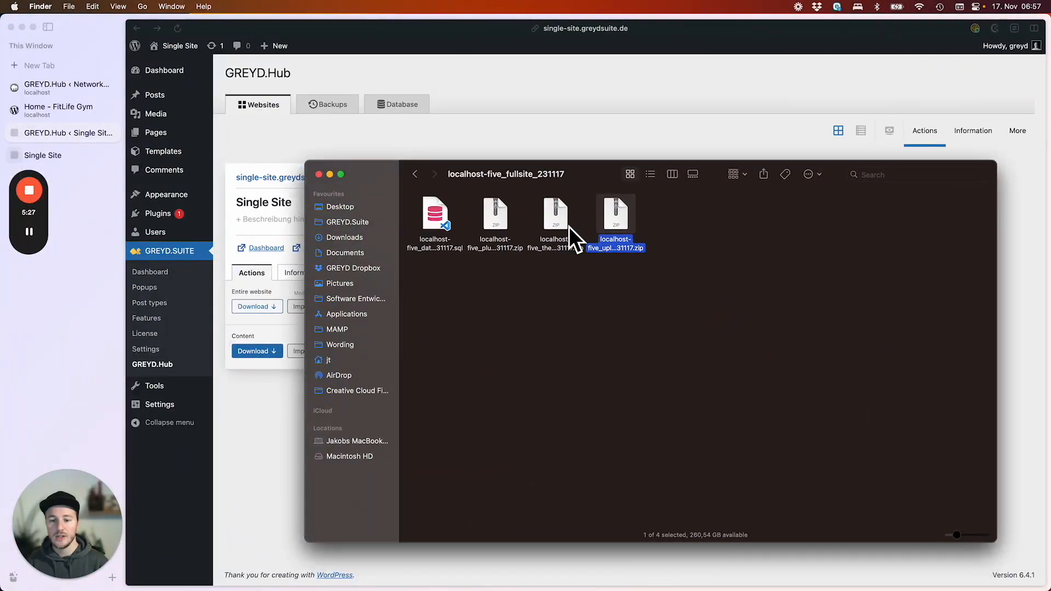
left_click(351, 238)
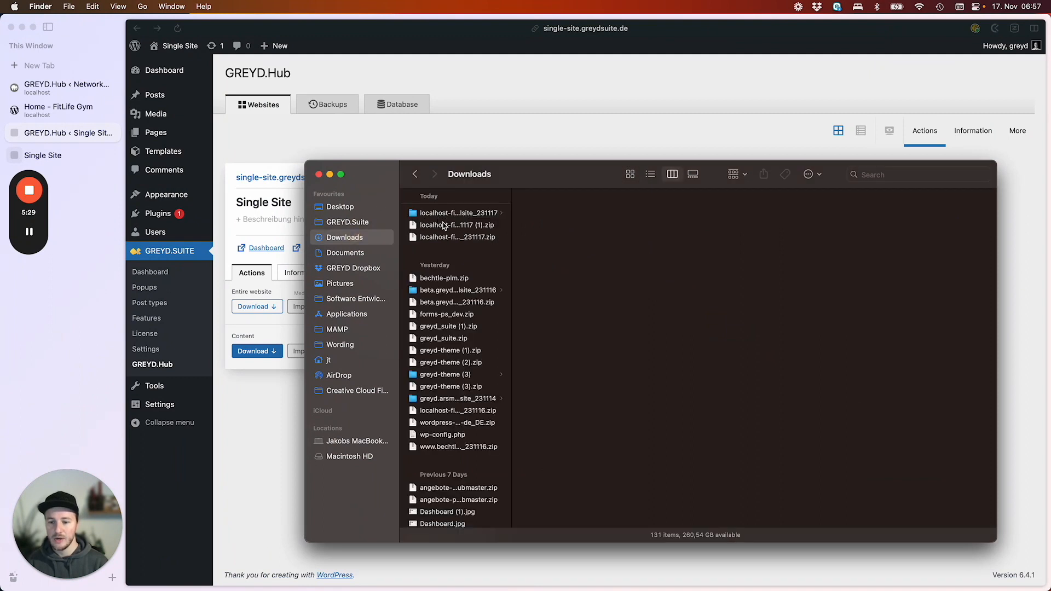
left_click(476, 224)
double_click(483, 221)
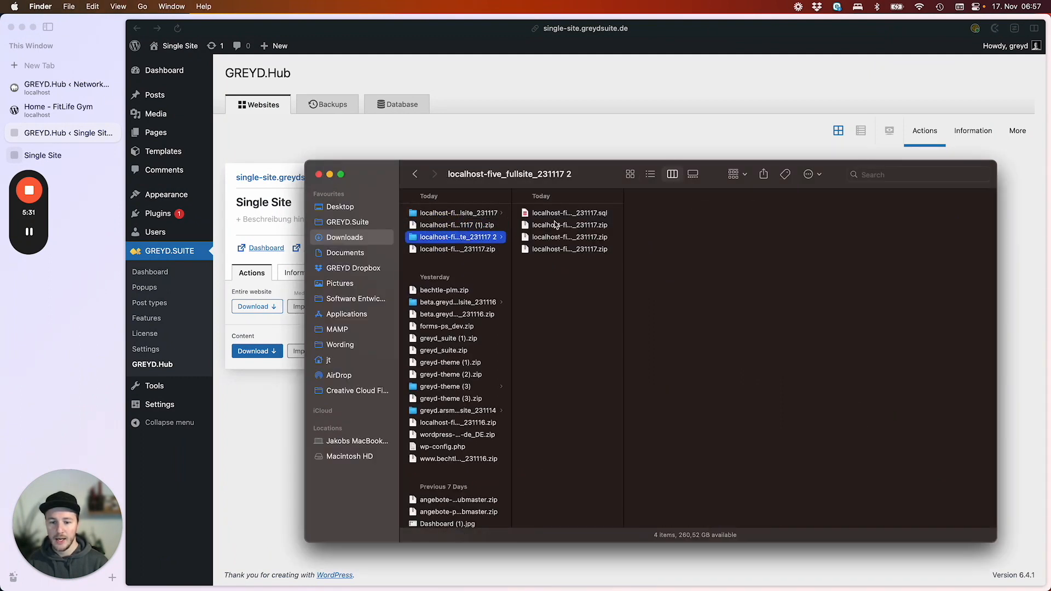
left_click(630, 174)
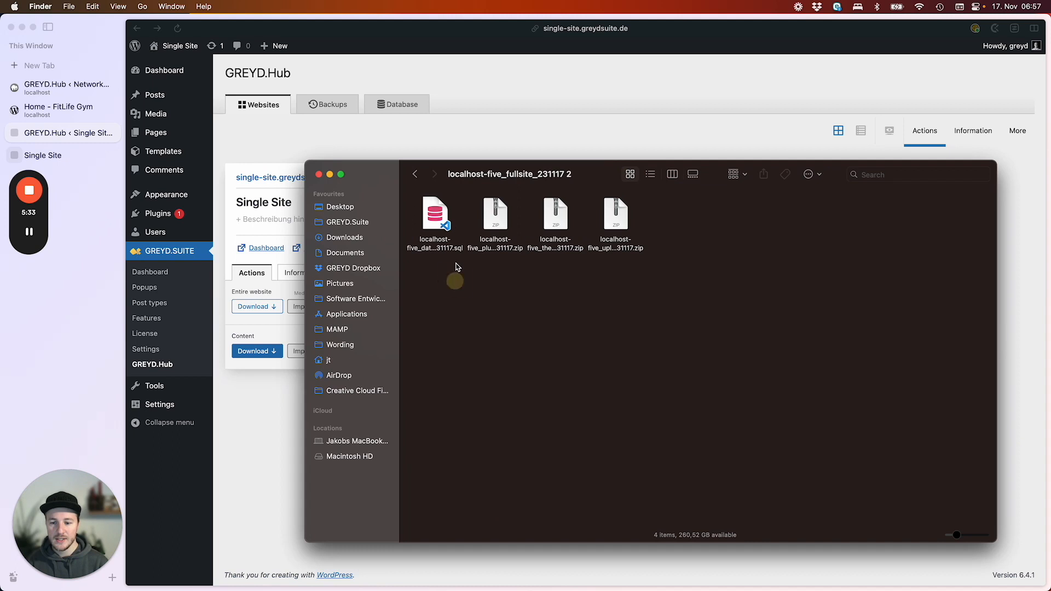
left_click(443, 219)
key("space")
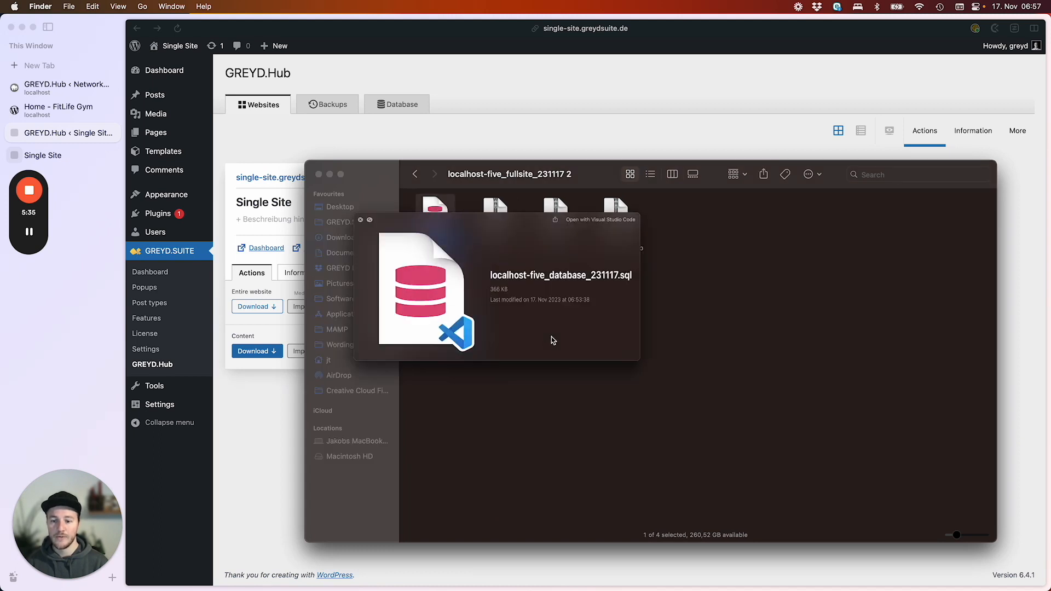
- Close the SQL file preview and preview the plugins, themes and uploads zips in the extracted folder one after another
key("space")
left_click(509, 222)
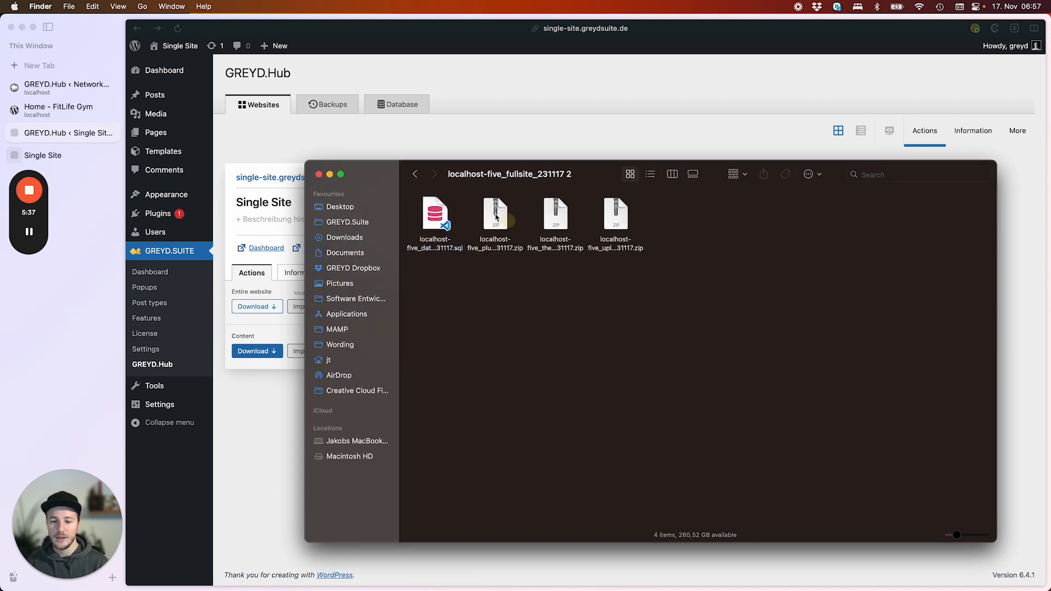
key("space")
key("space")
key("Right")
key("space")
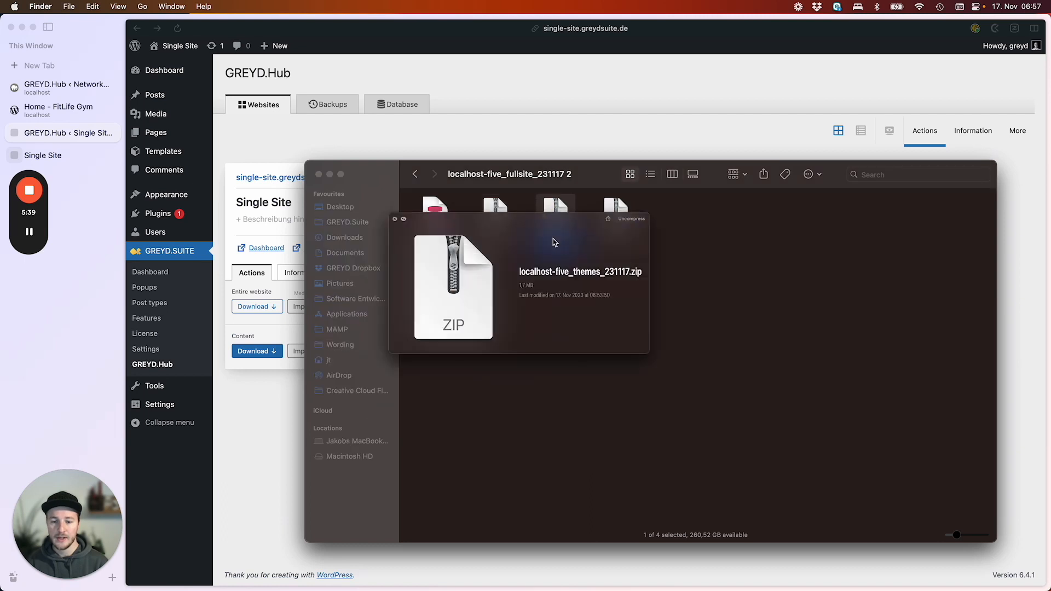
key("space")
key("Right")
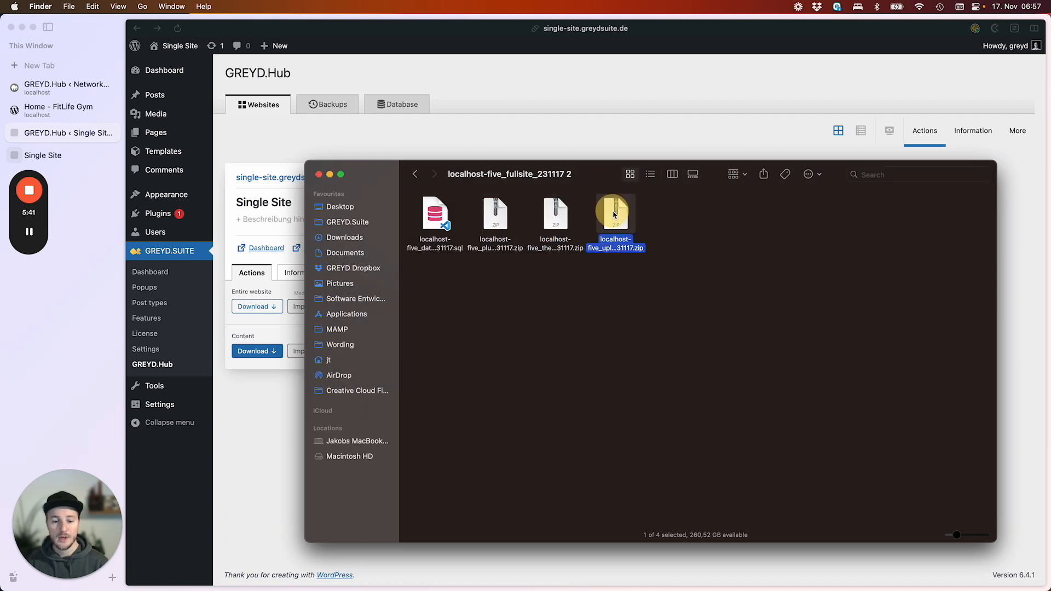
key("space")
key("space")
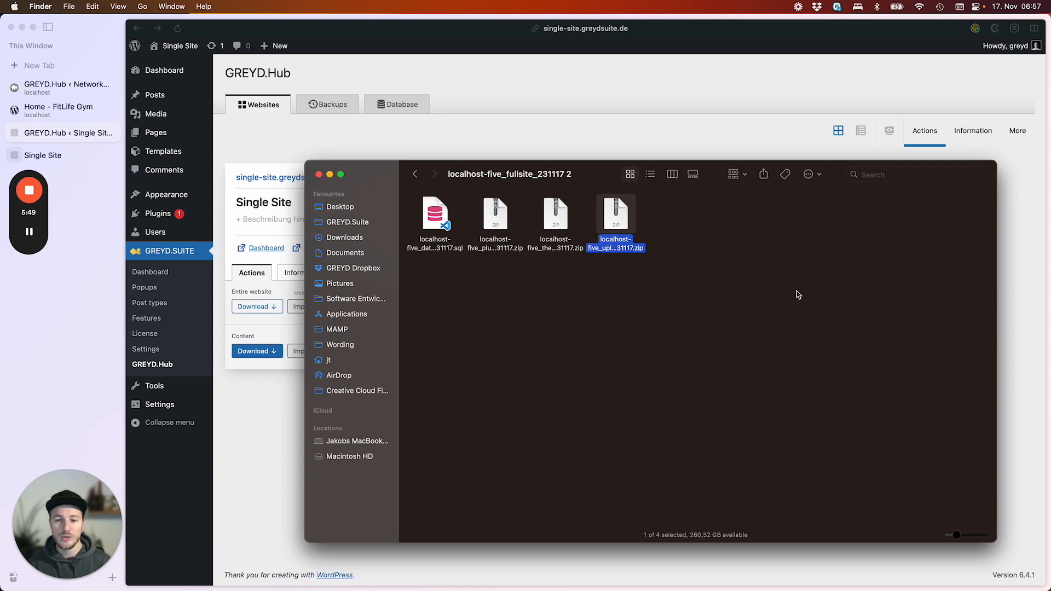
- Go through the plugins, themes and uploads zip previews a second time and close the last preview
left_click(496, 221)
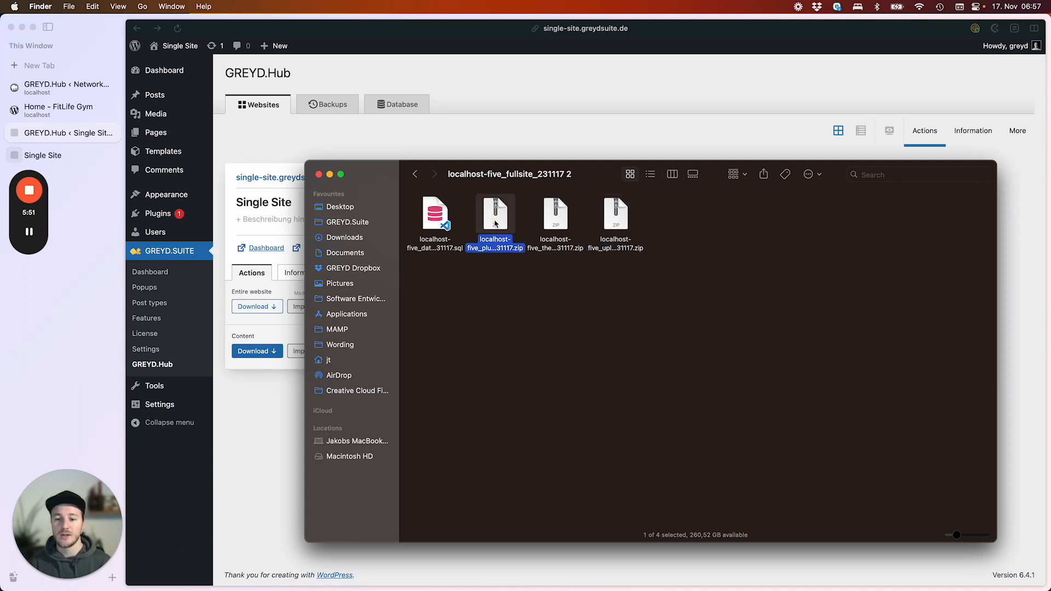
key("space")
key("space")
left_click(556, 211)
key("space")
key("space")
left_click(607, 219)
key("space")
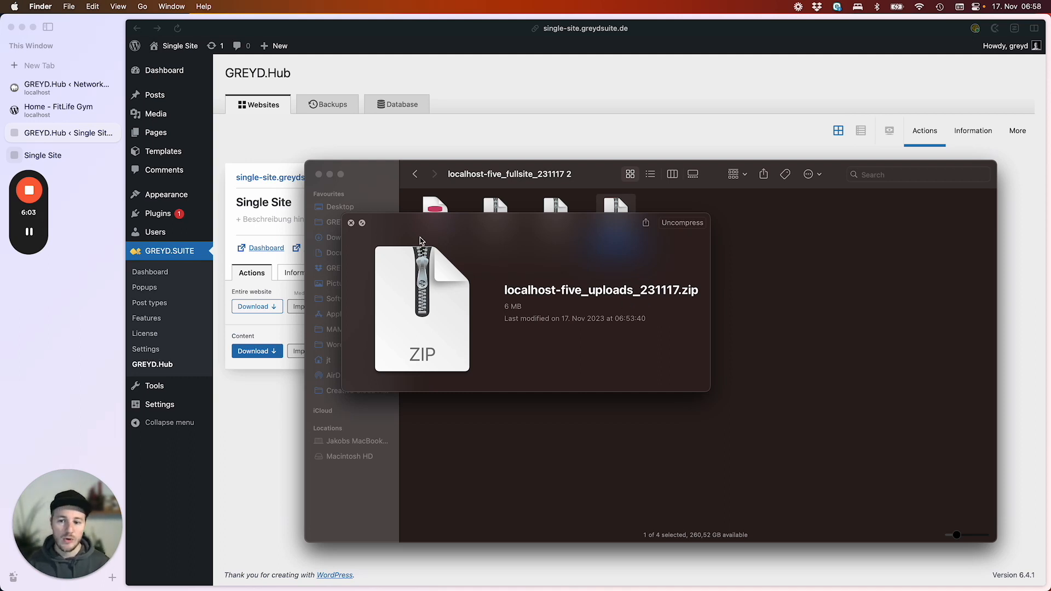
left_click(351, 223)
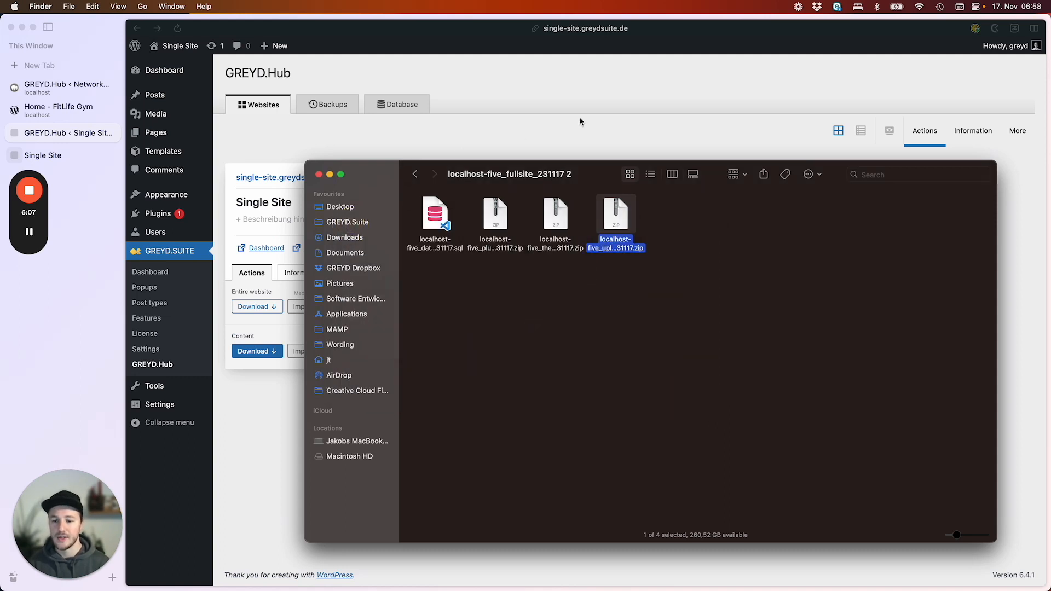
- Switch back to GREYD.Hub in the Arc browser and import localhost-five_database_231117.sql from the localhost-five_fullsite_231117 2 folder as the Single Site database
left_click(579, 122)
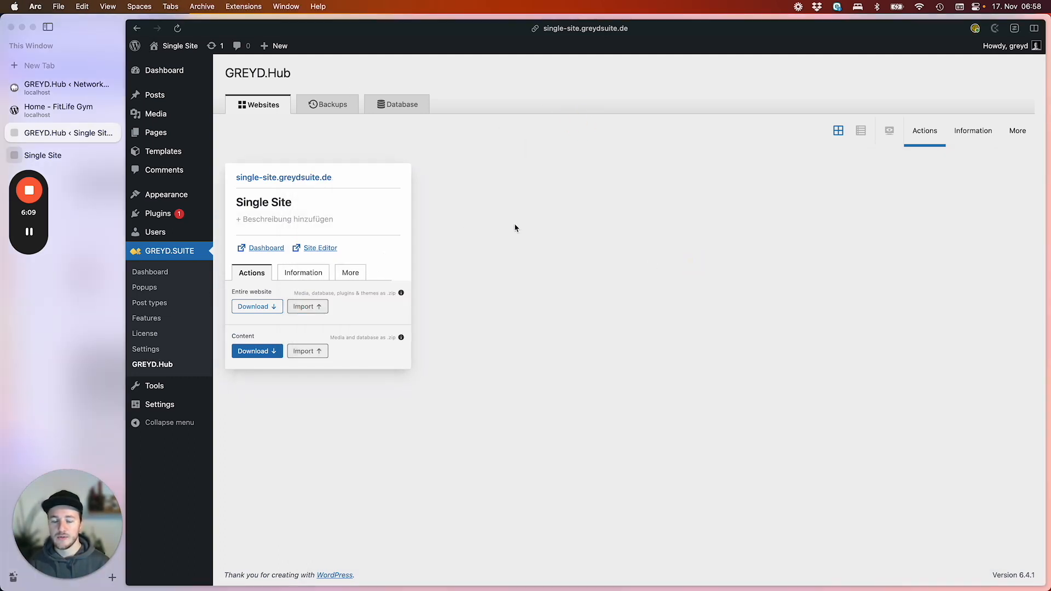
left_click(1017, 132)
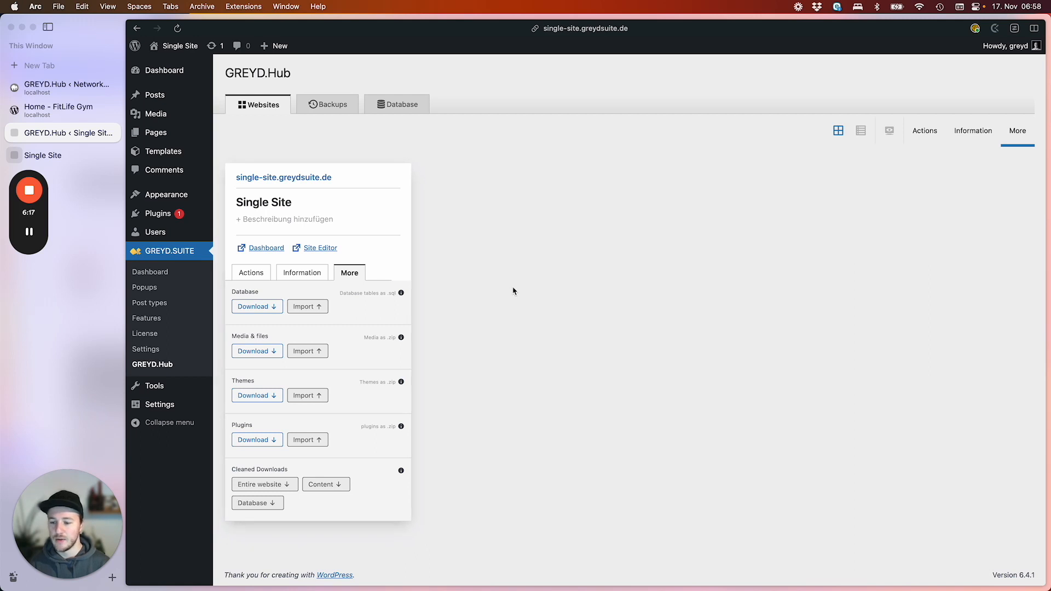
left_click(317, 307)
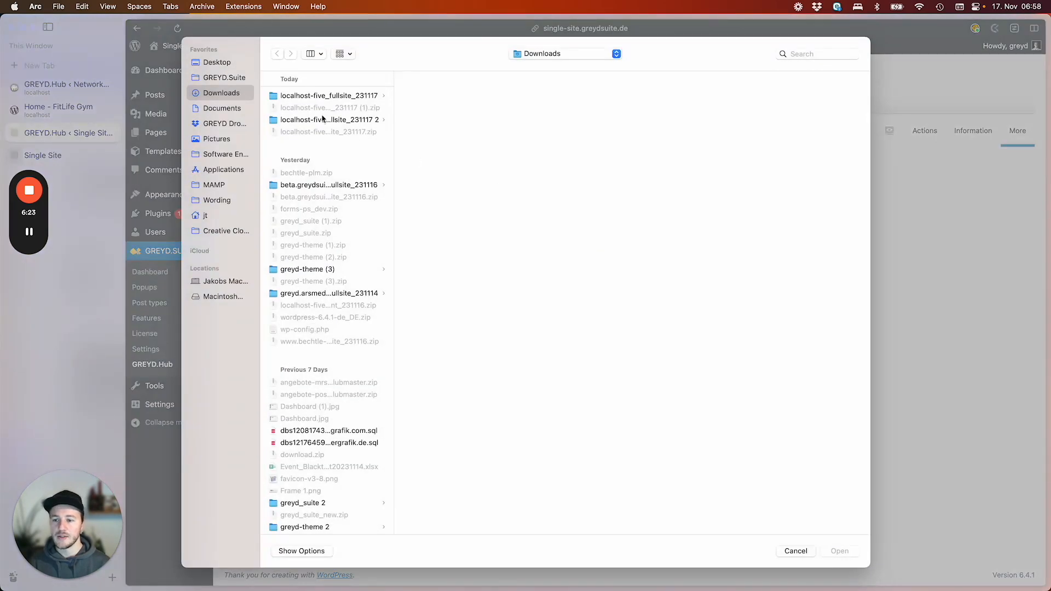
left_click(328, 121)
left_click(454, 97)
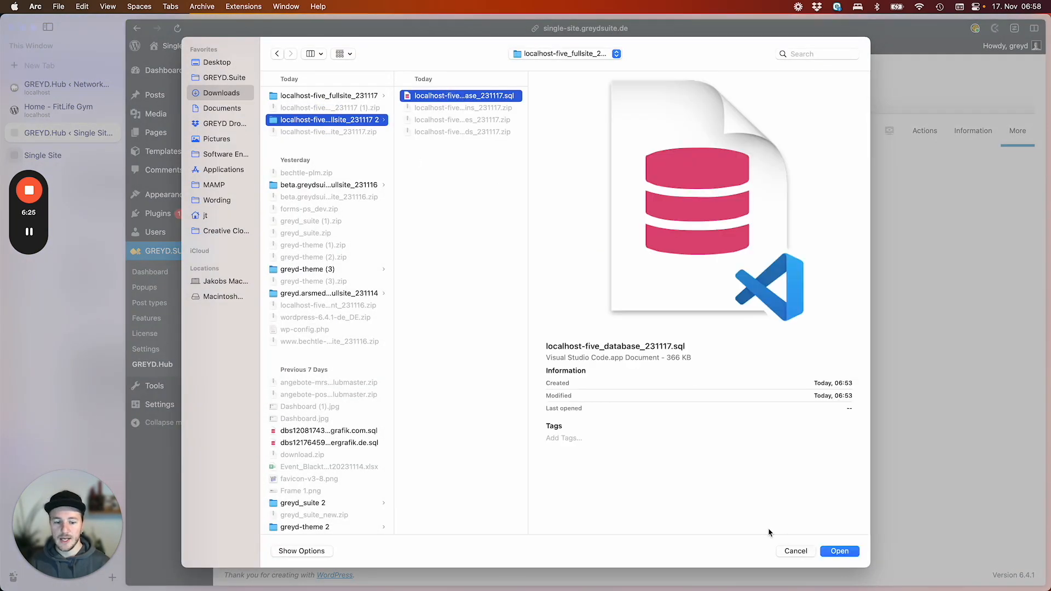
left_click(840, 551)
left_click(639, 351)
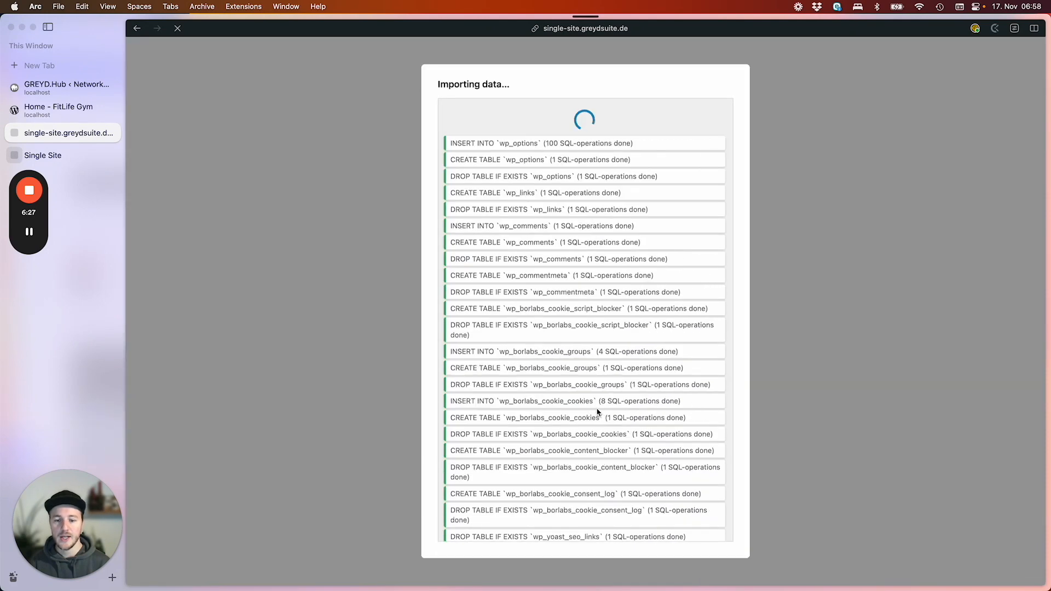
left_click(711, 537)
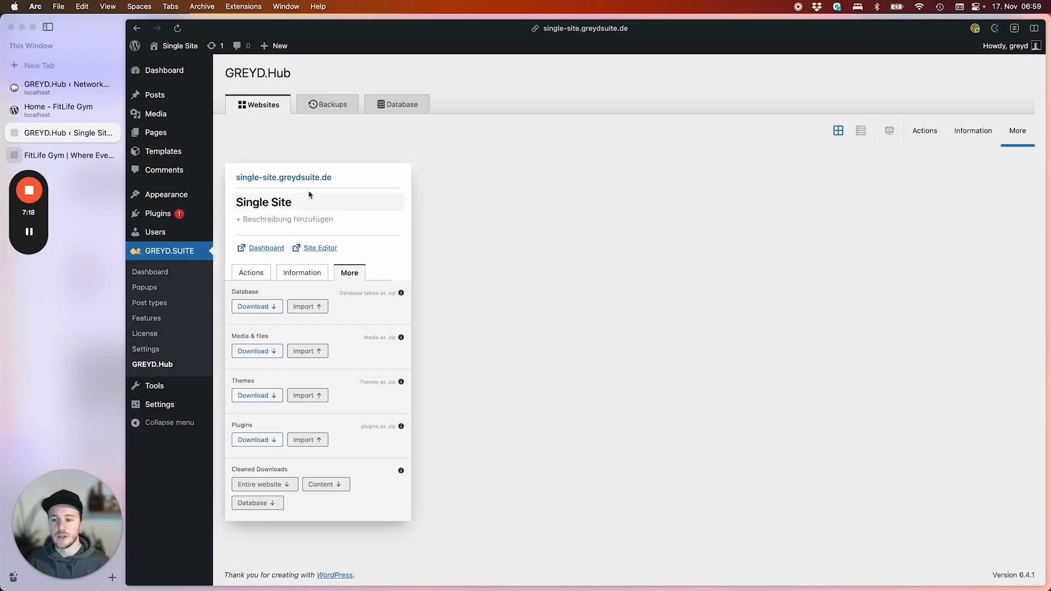
- Open the single site's homepage, close the older duplicate tab, and check the page's text, images and layout after the database import
left_click(257, 178)
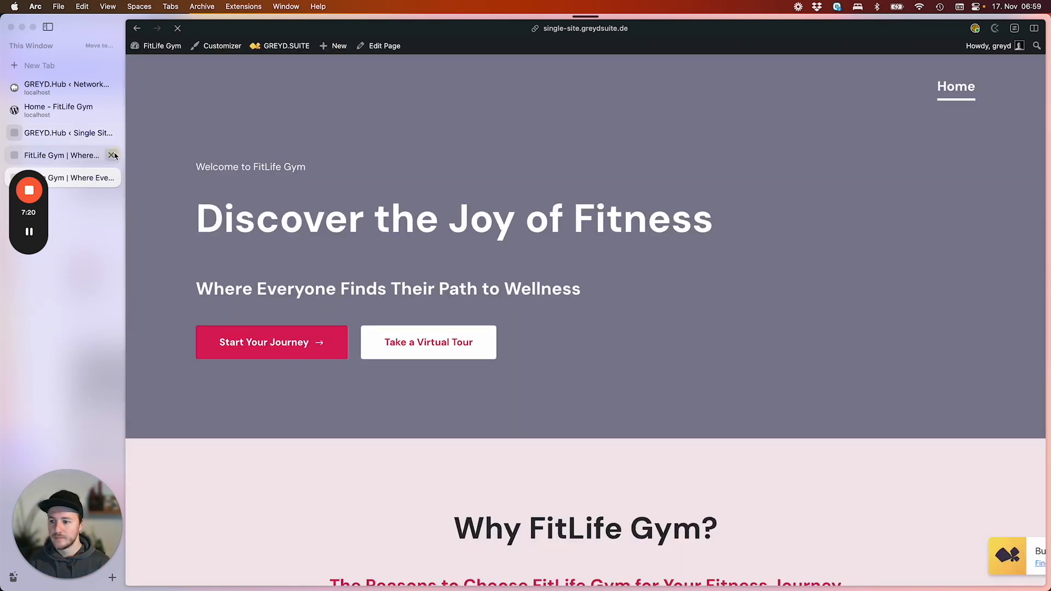
left_click(111, 155)
left_click_drag(190, 167, 730, 241)
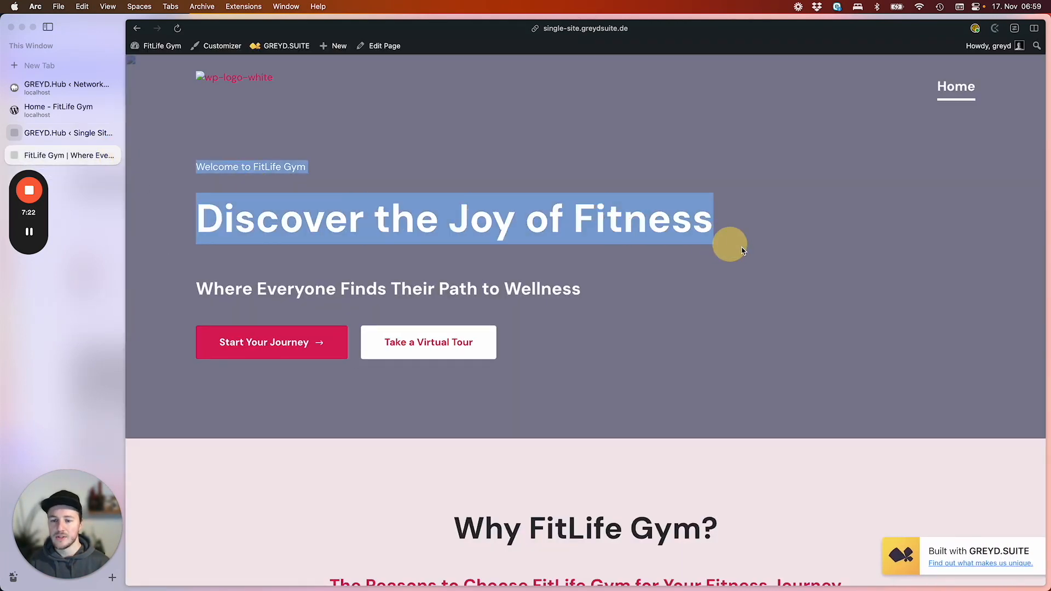
left_click(684, 309)
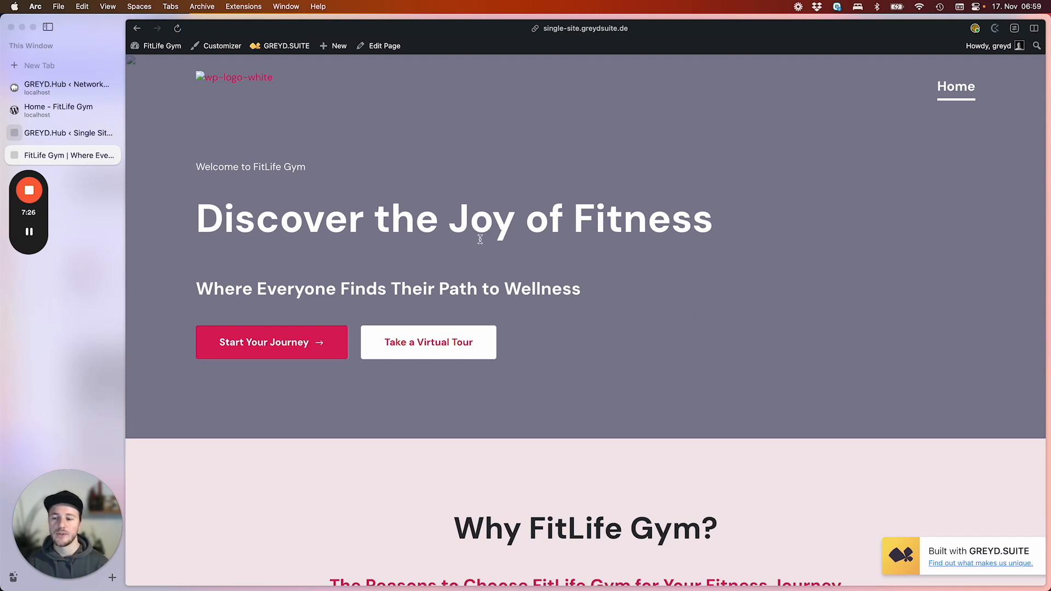
left_click_drag(191, 162, 687, 314)
left_click(659, 354)
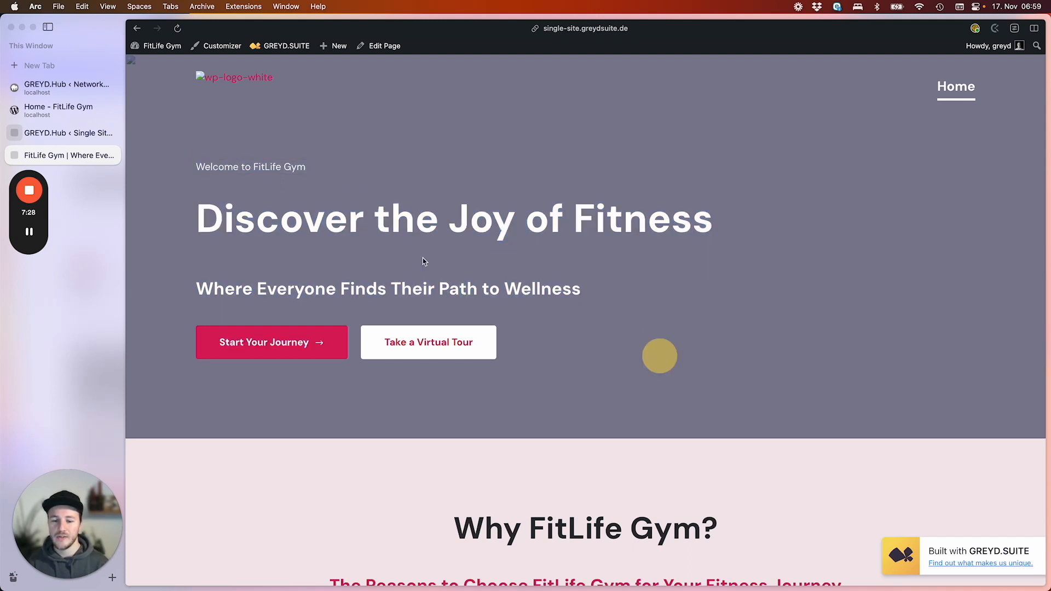
left_click(646, 404)
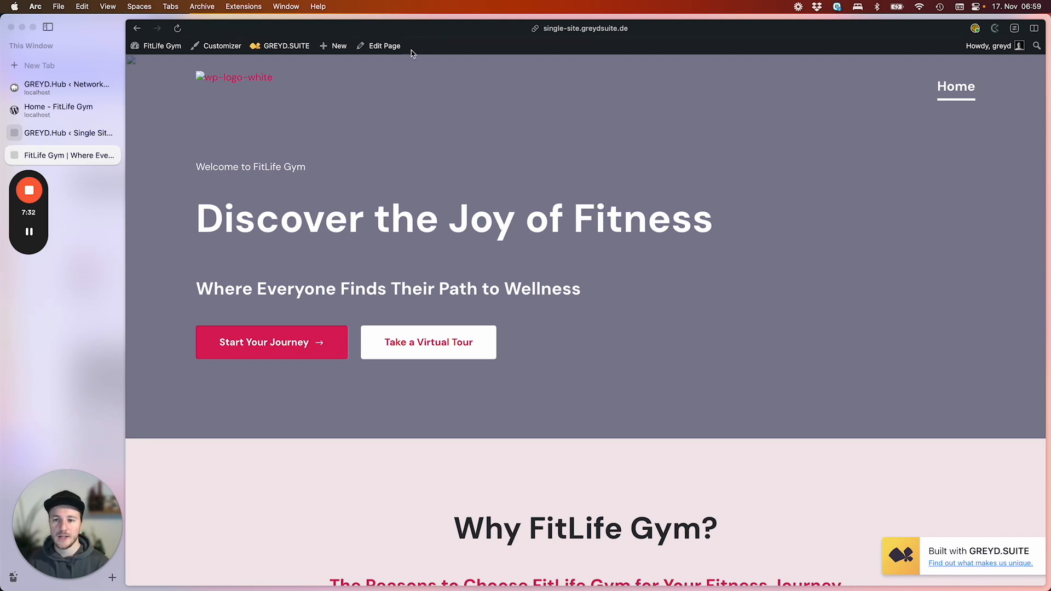
scroll(616, 342, "down", 20)
scroll(615, 340, "up", 20)
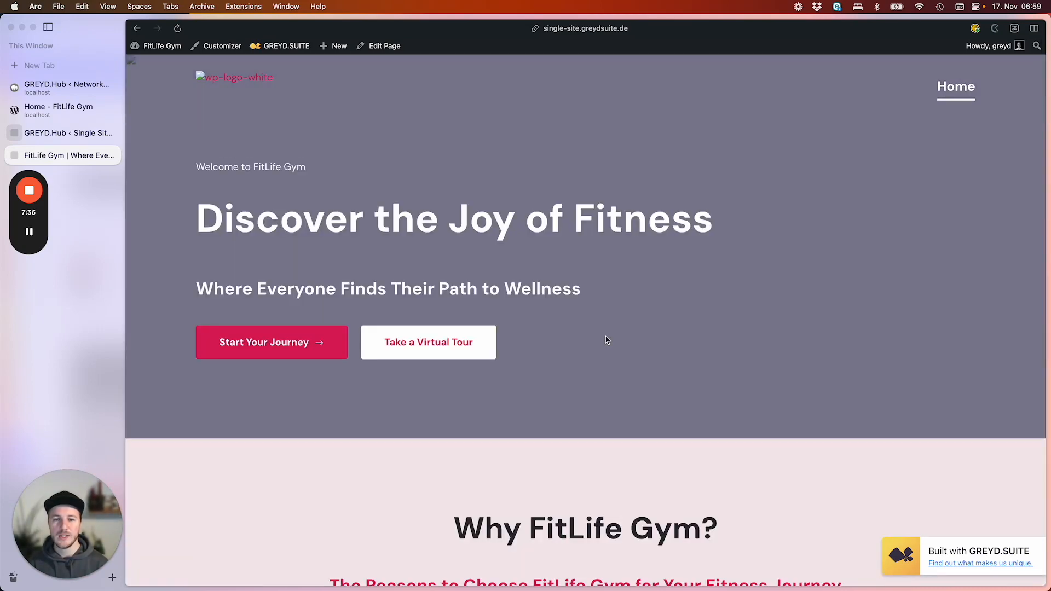
left_click(58, 130)
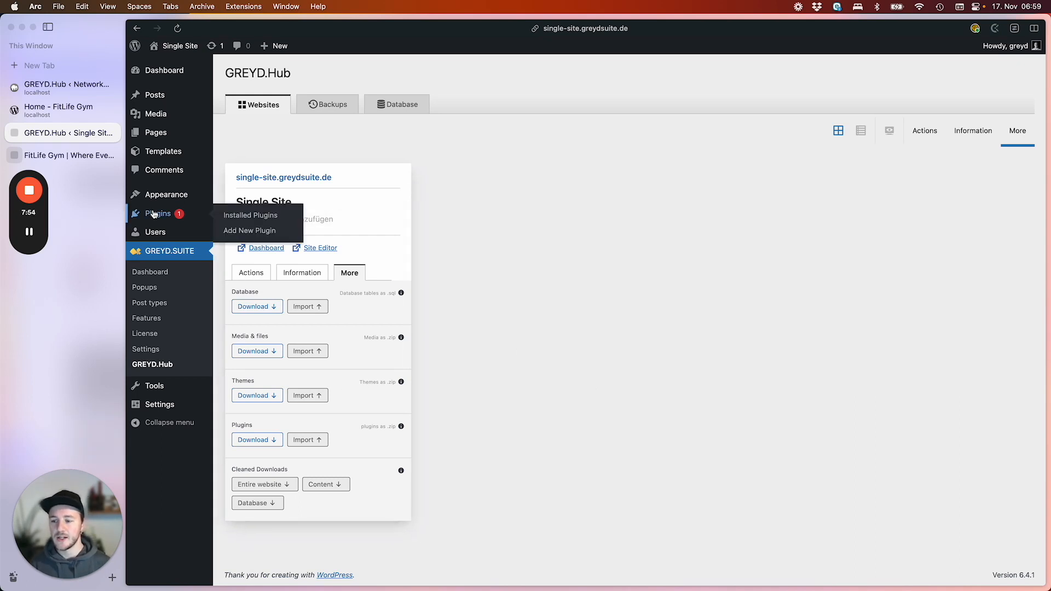
left_click(66, 155)
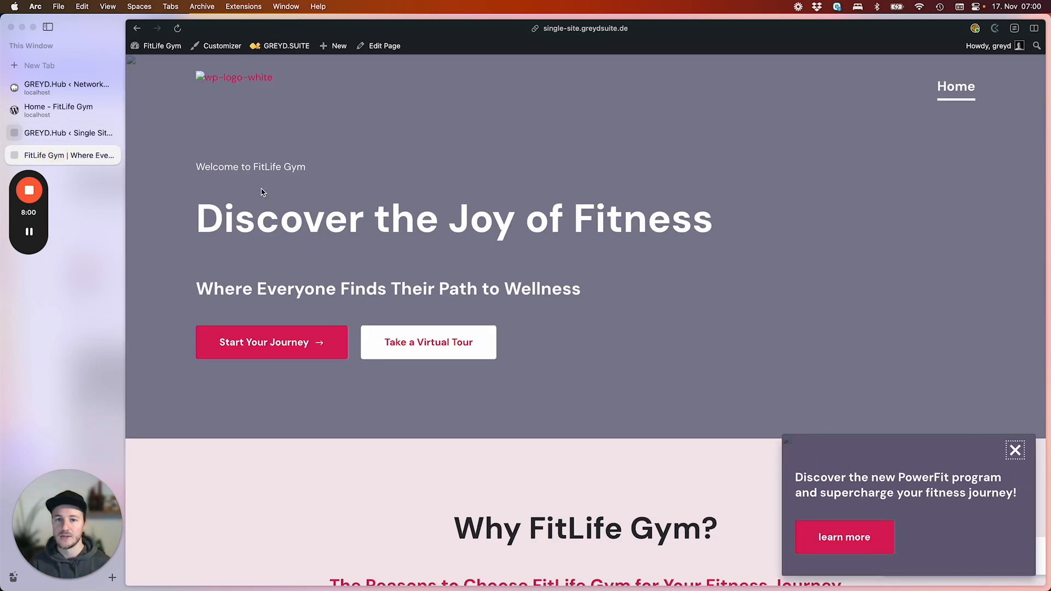
- Return to GREYD.Hub and import localhost-five_plugins_231117.zip as the single site's plugins, replacing the existing ones
left_click(96, 133)
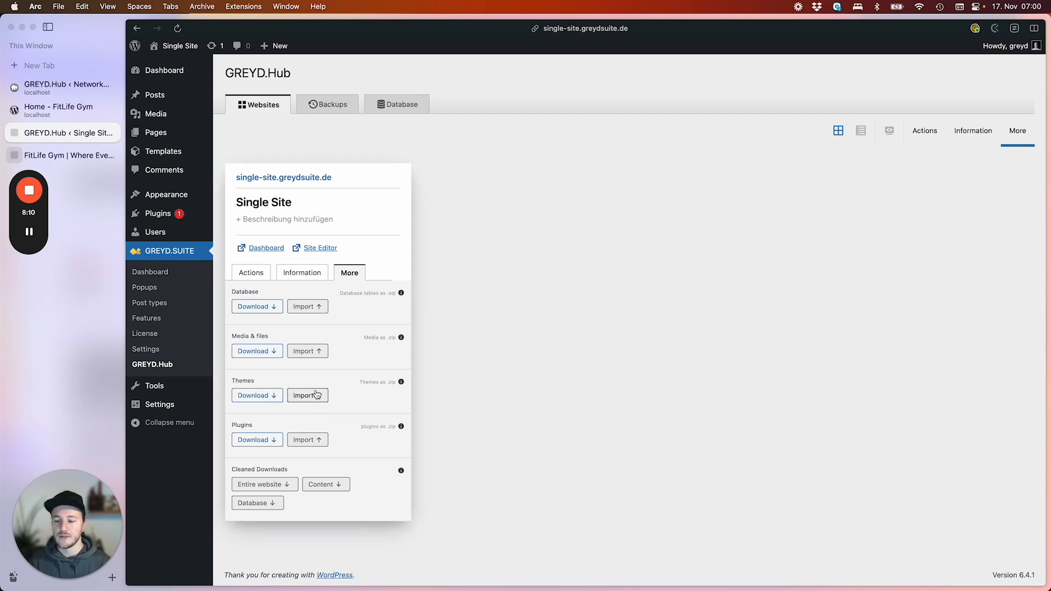
left_click(316, 442)
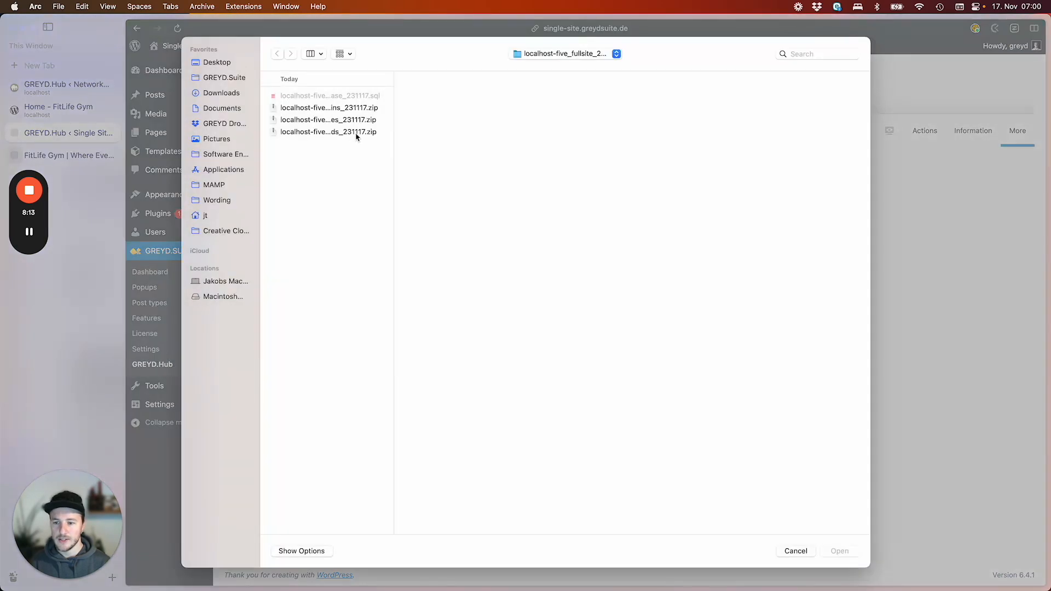
left_click(339, 132)
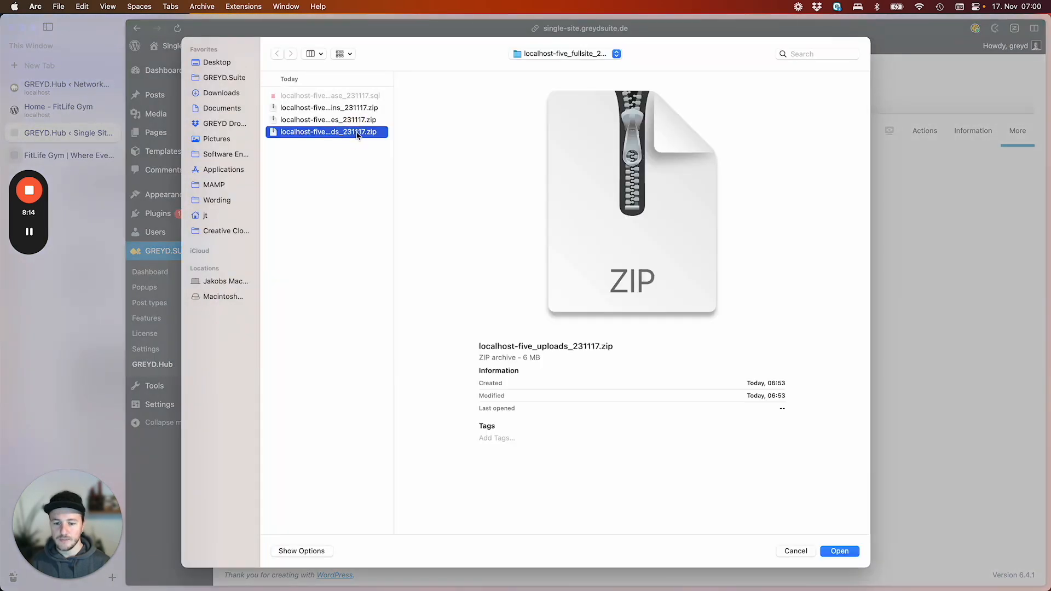
key("Up")
key("Up")
key("Return")
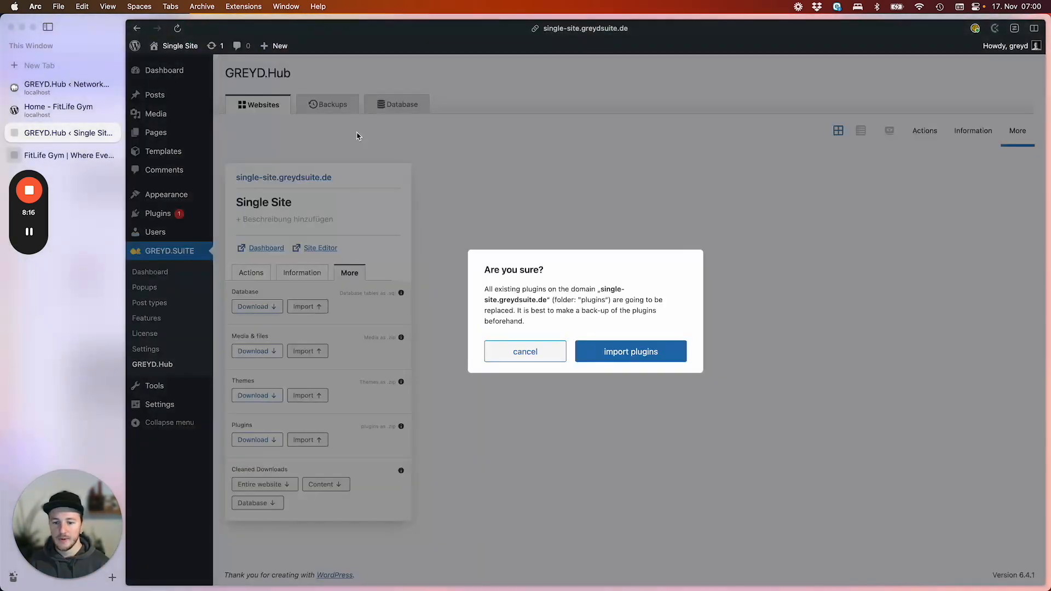
left_click(632, 348)
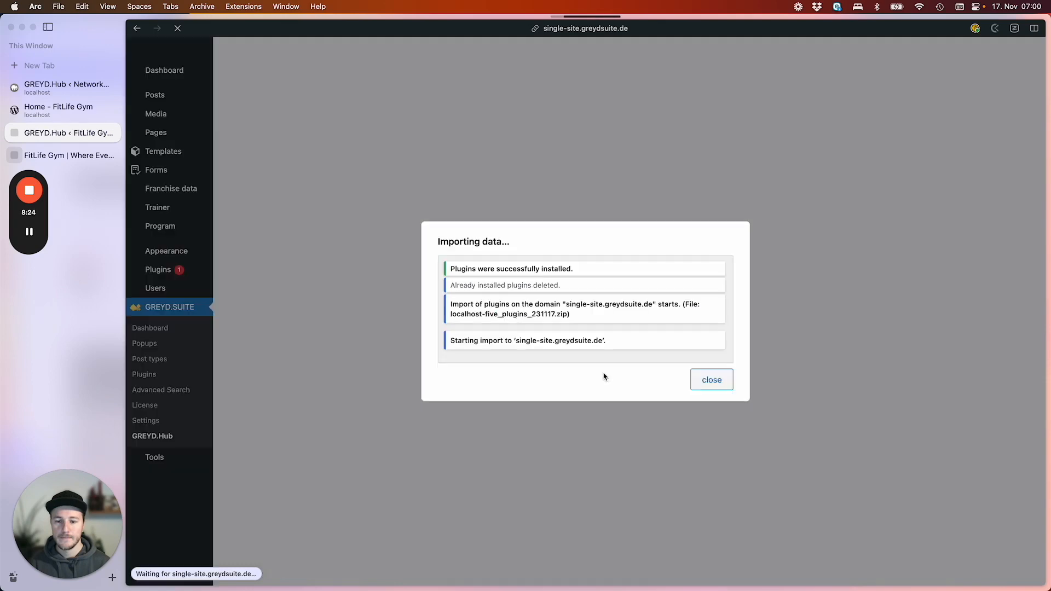
left_click(710, 381)
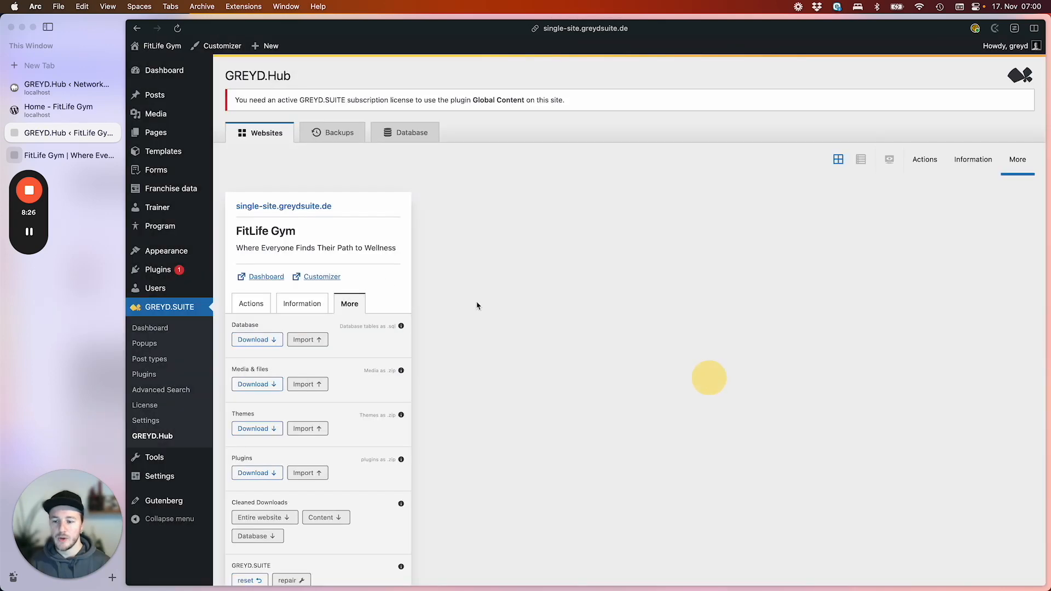
- Reload the site's homepage, view the Yoast SEO options in the admin bar, and return to GREYD.Hub
left_click(73, 151)
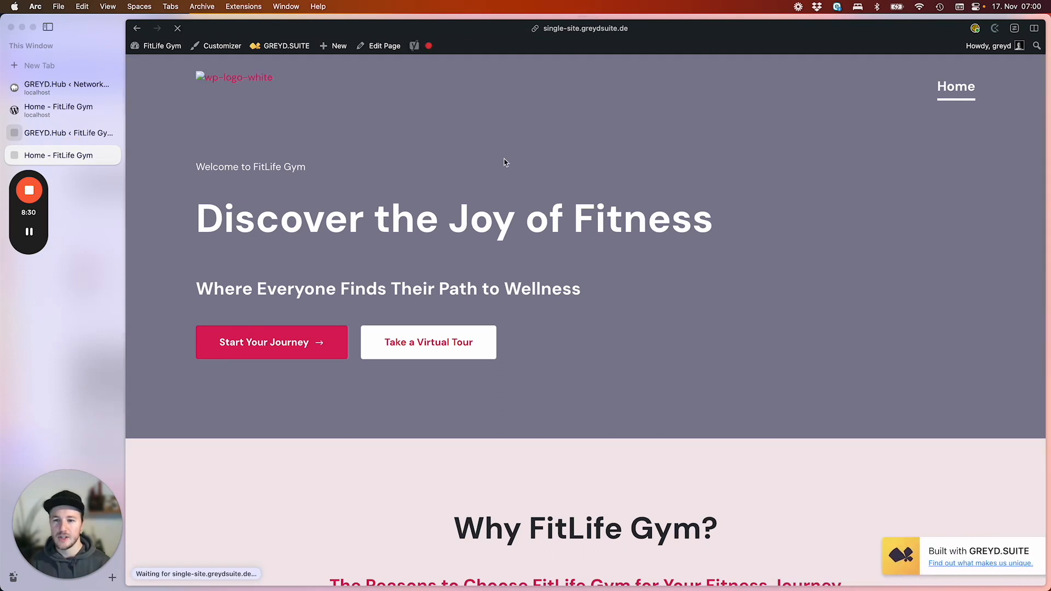
mouse_move(416, 48)
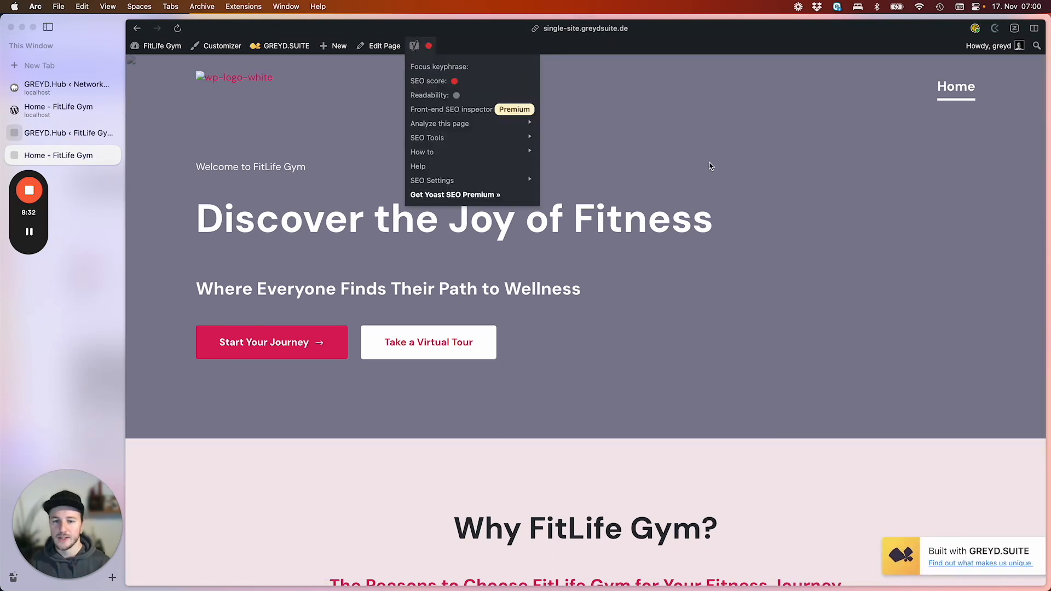
left_click(65, 132)
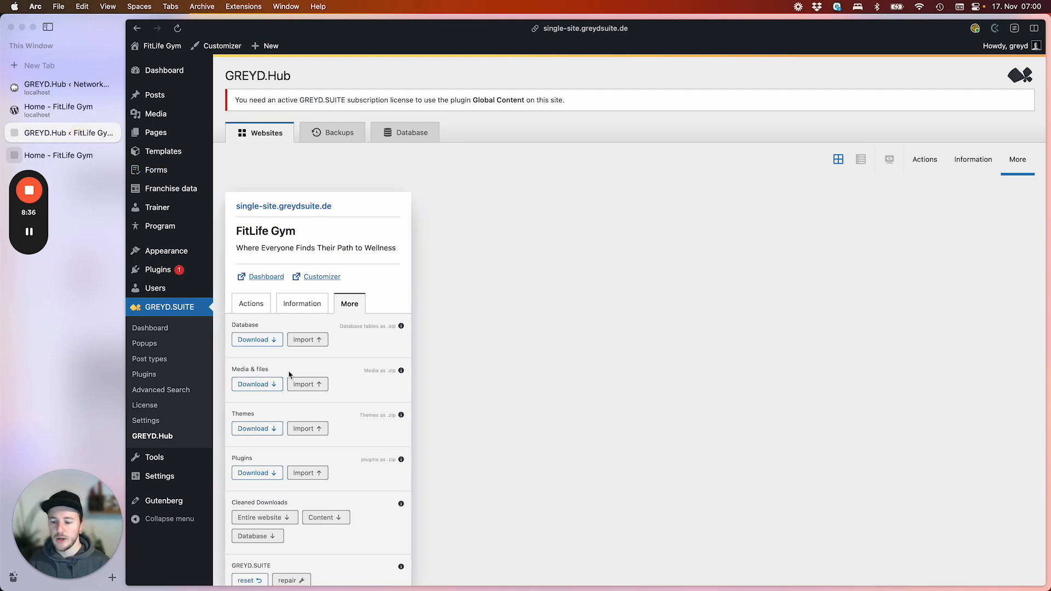
- Import localhost-five_uploads_231117.zip as the single site's media and files
left_click(300, 385)
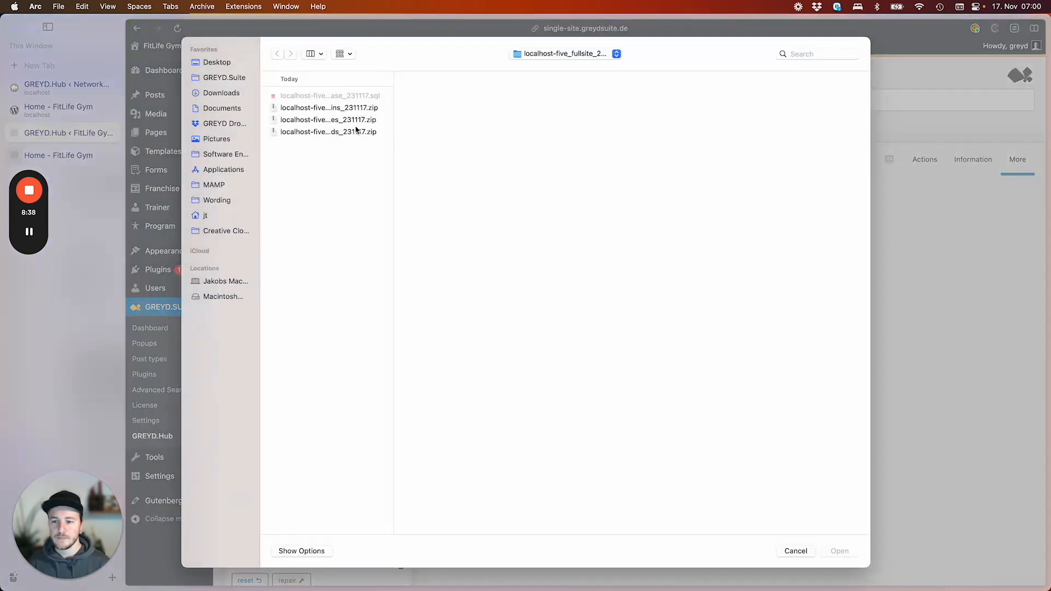
left_click(344, 120)
double_click(345, 131)
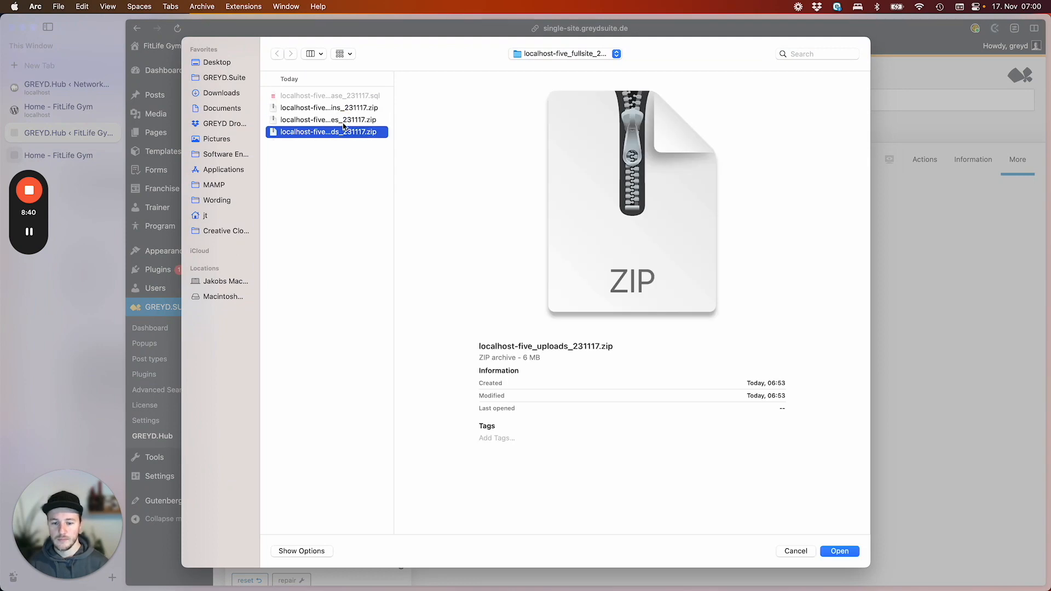
left_click(612, 349)
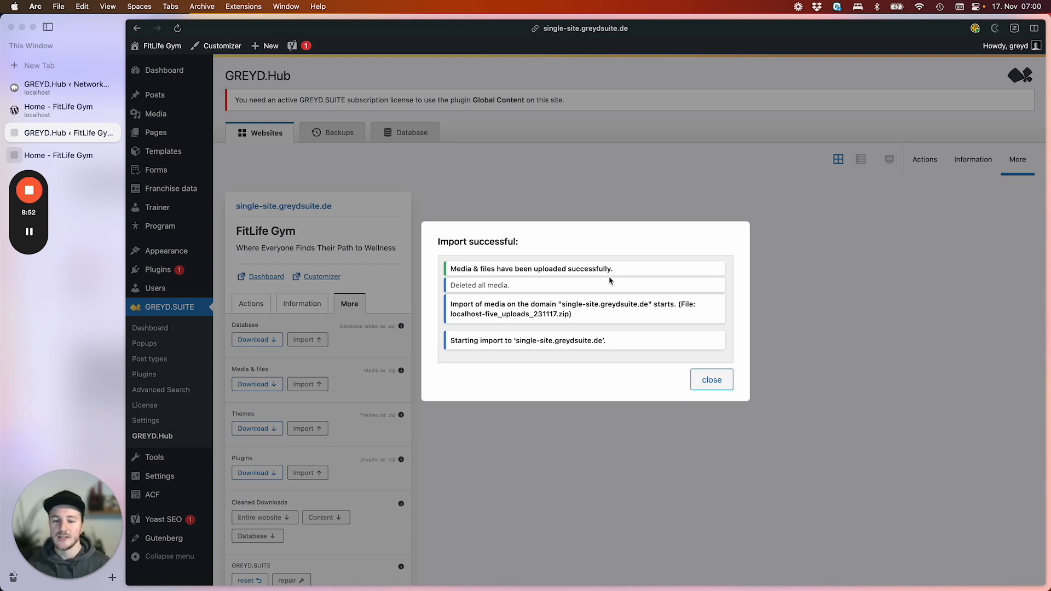
left_click(712, 379)
- Visit the FitLife Gym site and check its hero section, Yoast SEO options and the images down the homepage
mouse_move(174, 48)
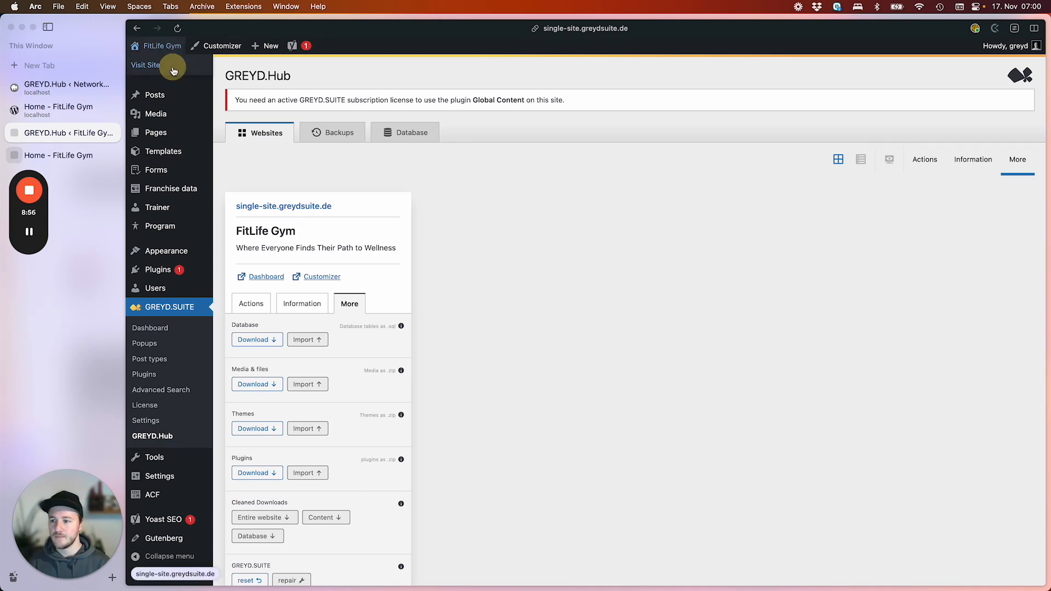
left_click(171, 67)
left_click_drag(190, 150, 666, 323)
left_click(666, 324)
mouse_move(422, 47)
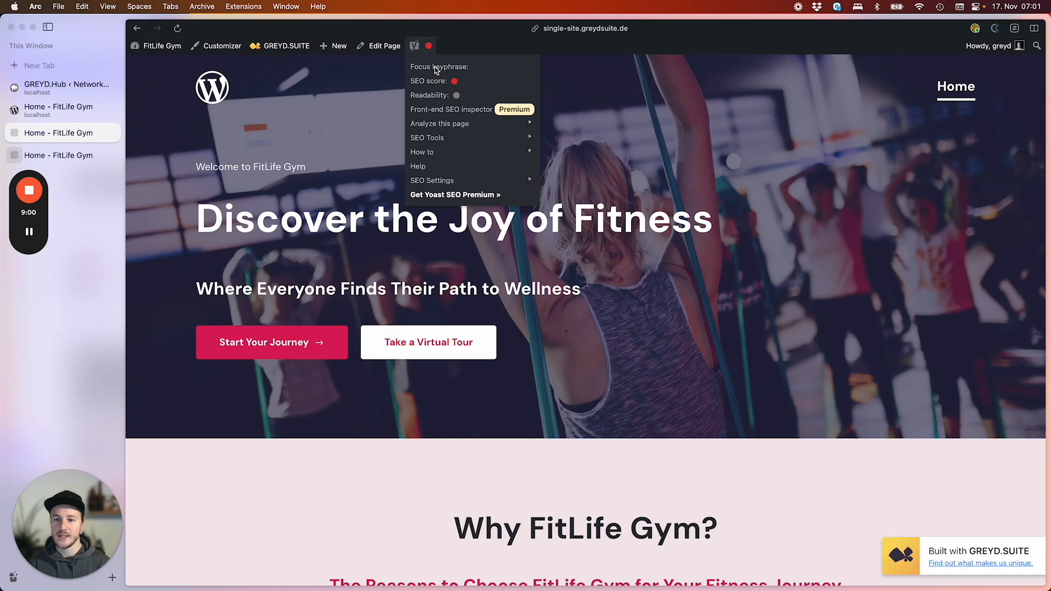
scroll(613, 323, "down", 15)
scroll(614, 326, "up", 5)
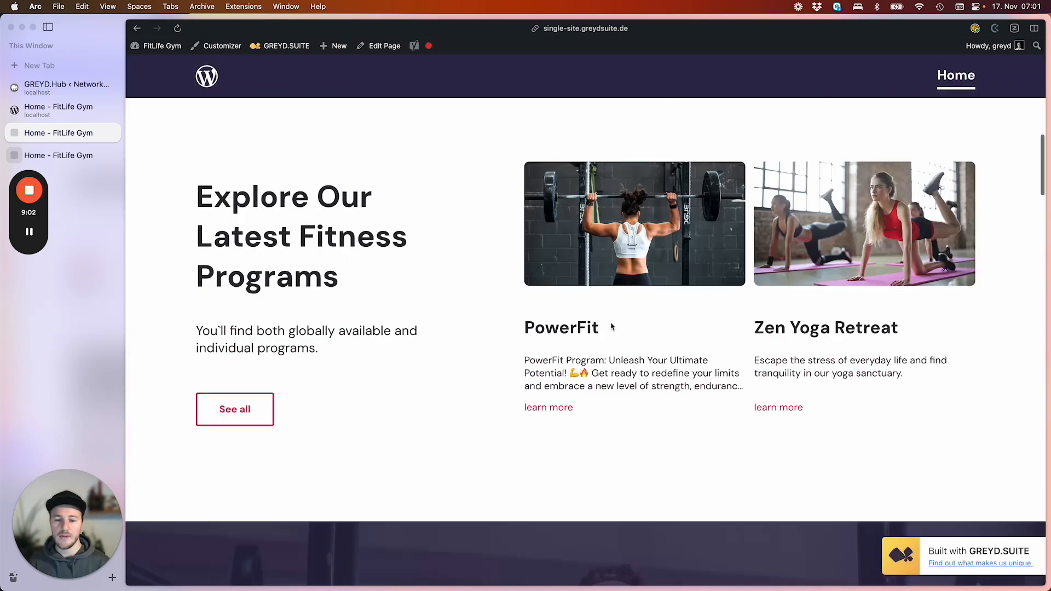
scroll(611, 326, "up", 10)
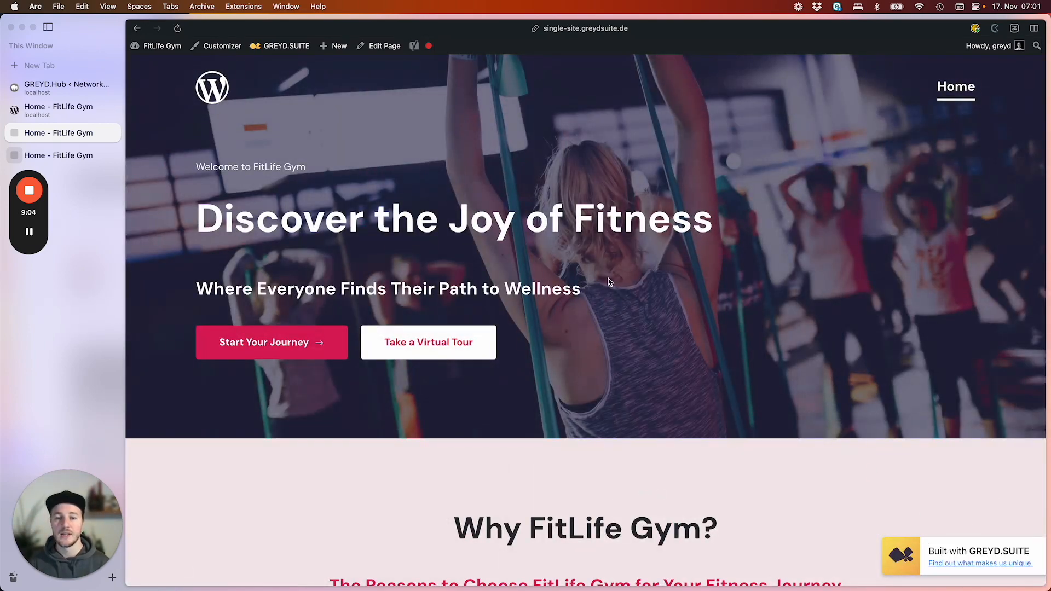